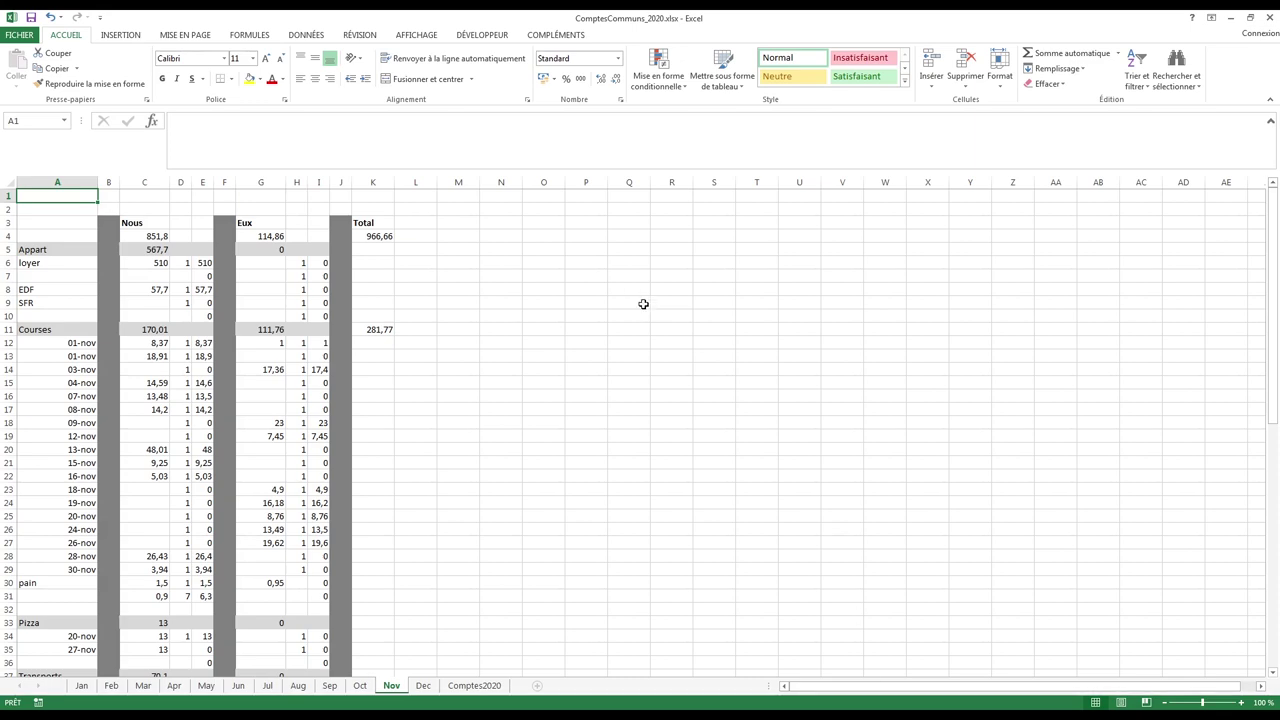
- Scroll down and back up through the Nov sheet of ComptesCommuns_2020.xlsx
scroll(643, 304, "down", 1)
scroll(643, 304, "down", 1)
scroll(643, 305, "down", 2)
scroll(642, 307, "down", 1)
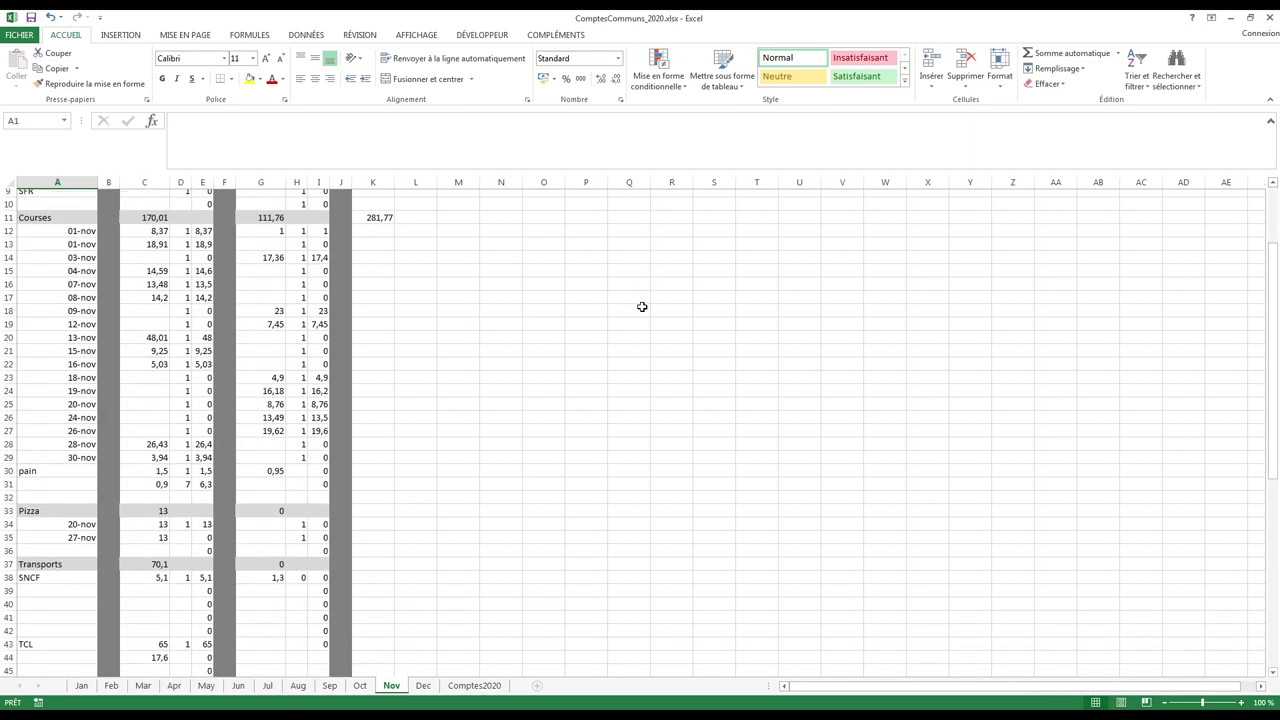
scroll(642, 307, "down", 1)
scroll(642, 307, "down", 1)
scroll(642, 307, "down", 1)
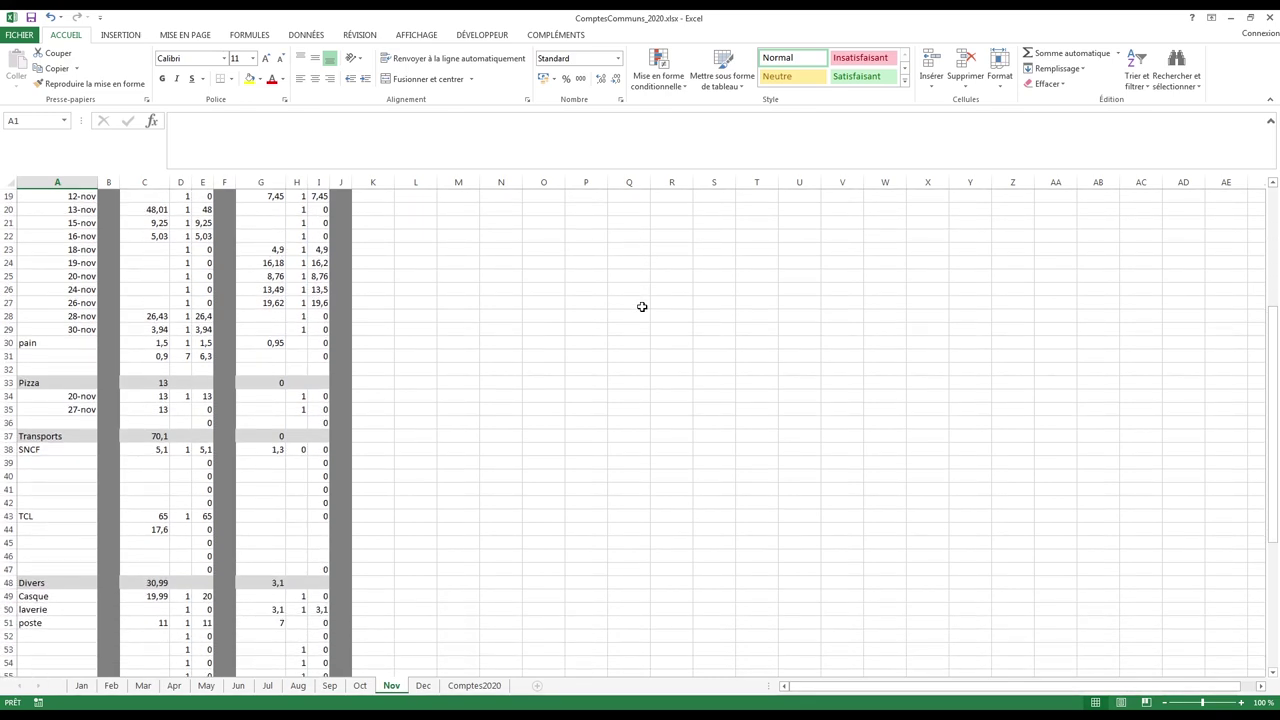
scroll(642, 307, "up", 1)
scroll(642, 307, "up", 1)
scroll(642, 307, "up", 1)
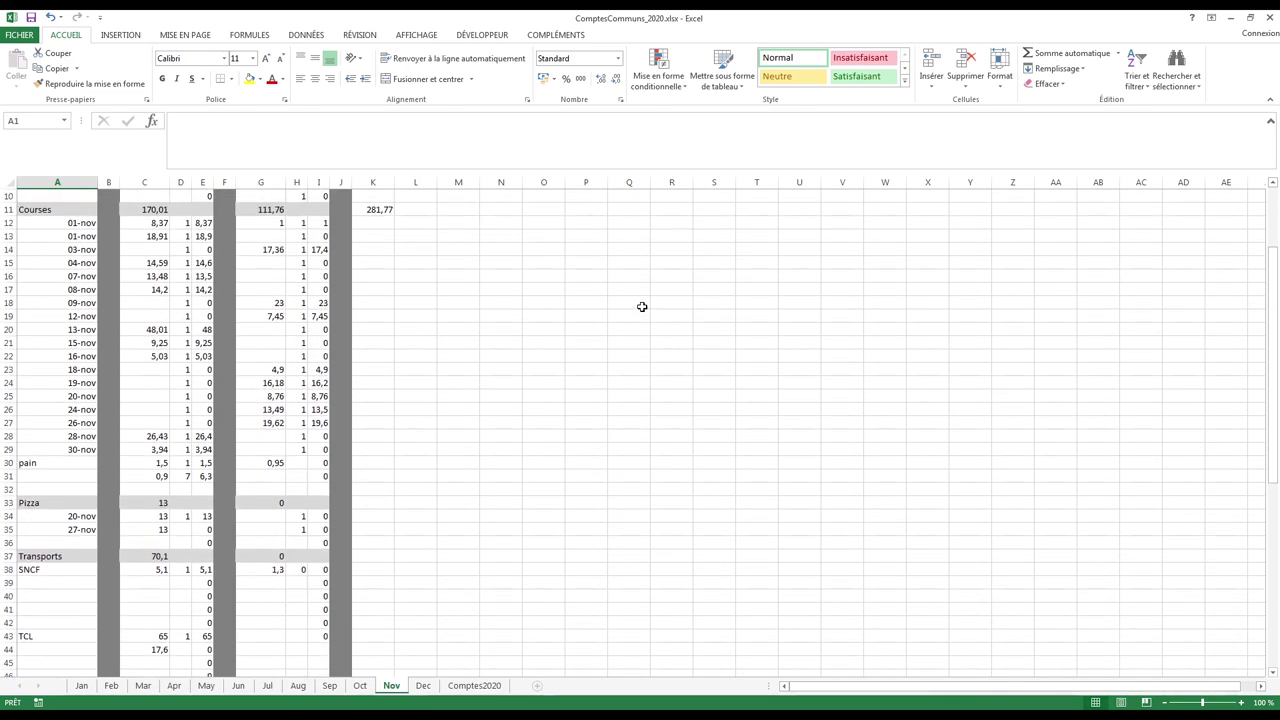
scroll(642, 307, "up", 1)
scroll(642, 307, "up", 2)
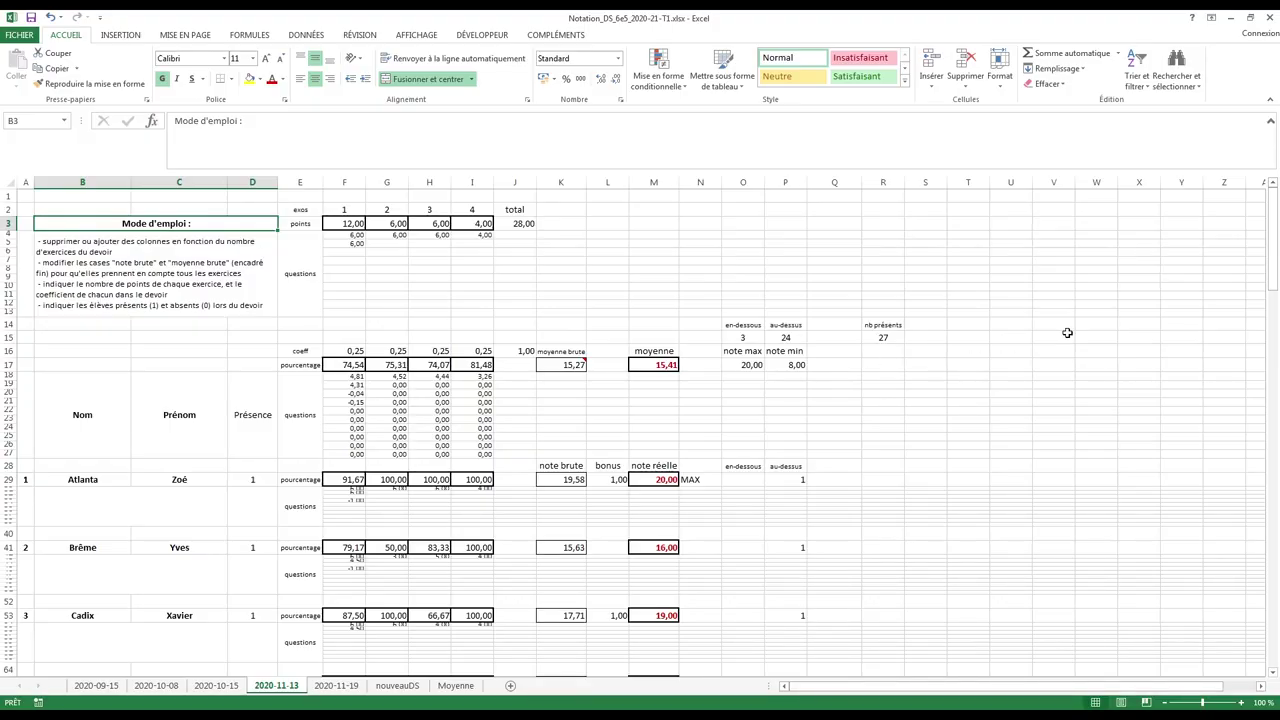
- Scroll through the 2020-11-13 sheet of the Notation_DS_6e5_2020-21-T1 grading workbook
scroll(1067, 332, "down", 5)
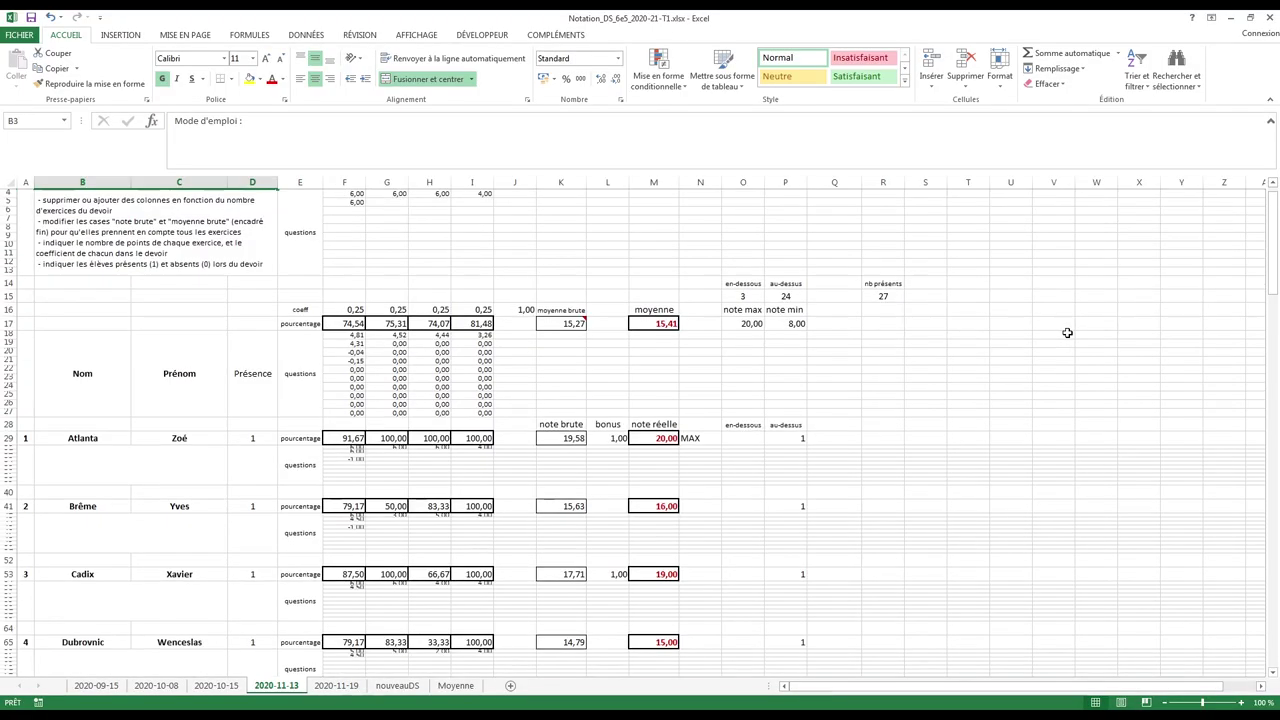
scroll(1067, 339, "down", 2)
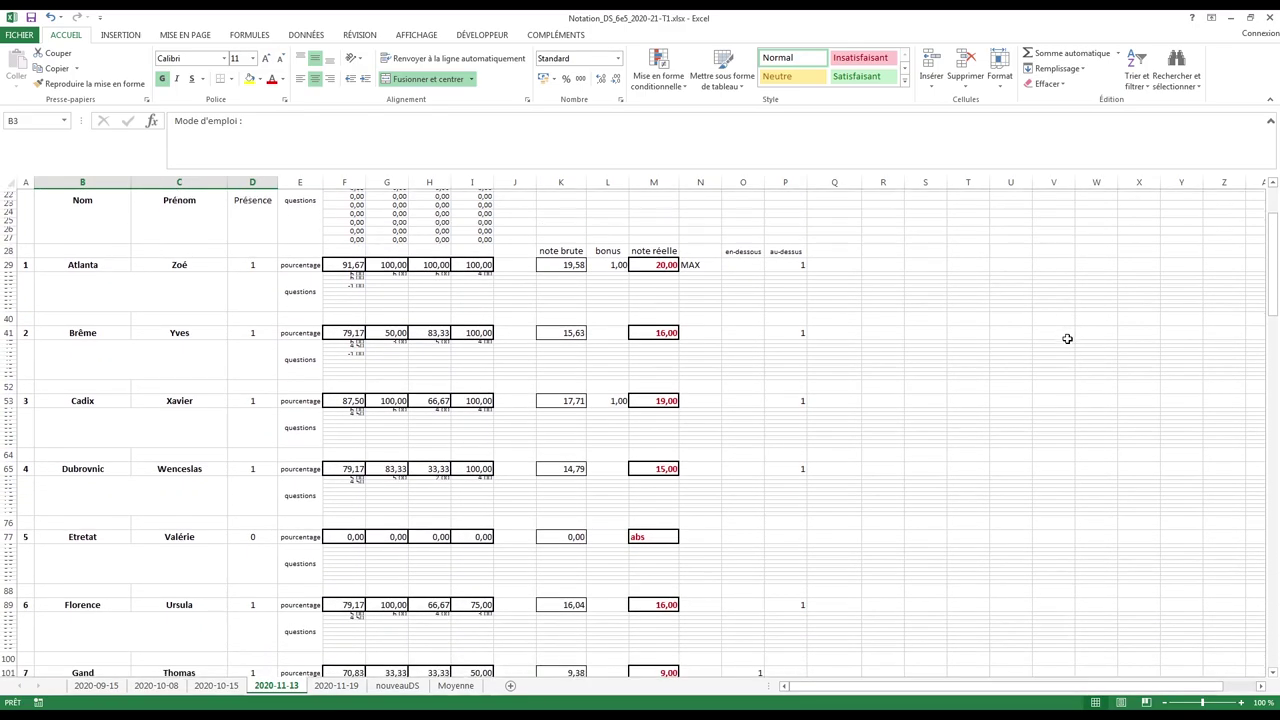
scroll(1067, 339, "down", 2)
scroll(1067, 339, "up", 1)
scroll(1067, 339, "up", 2)
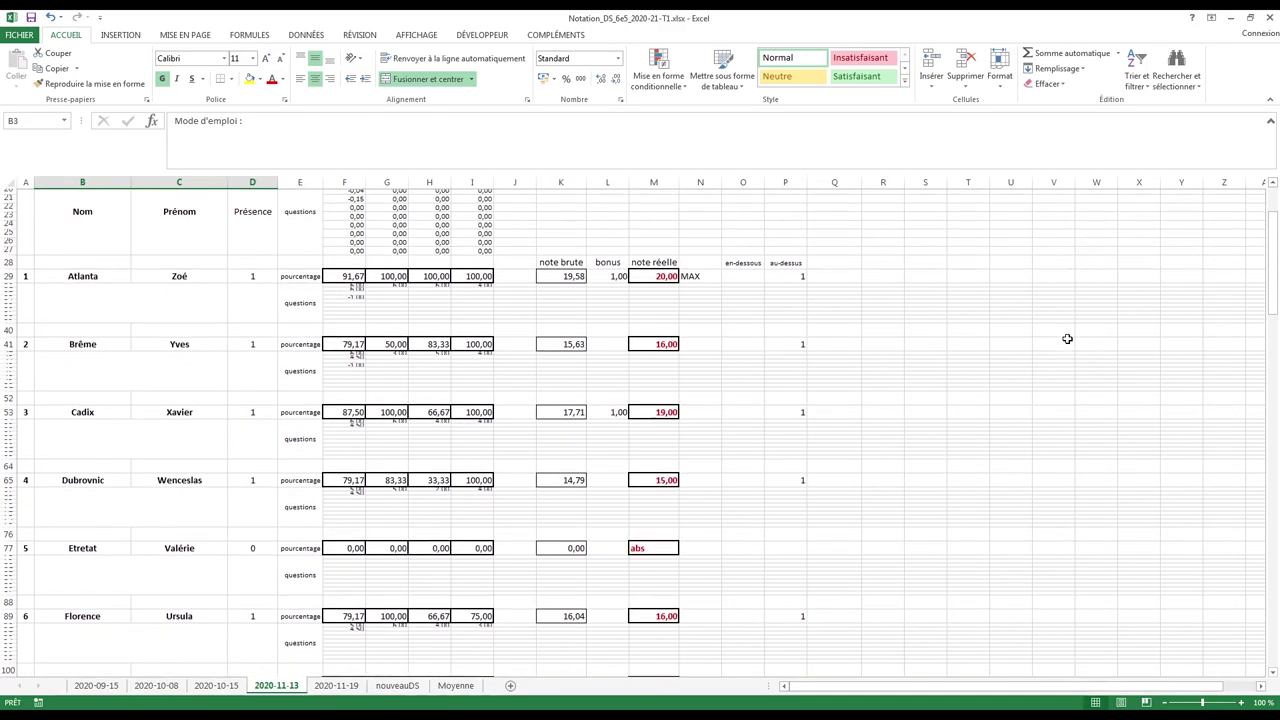
scroll(1067, 339, "up", 1)
scroll(1067, 339, "up", 1)
scroll(1067, 339, "up", 1)
scroll(1067, 339, "up", 1)
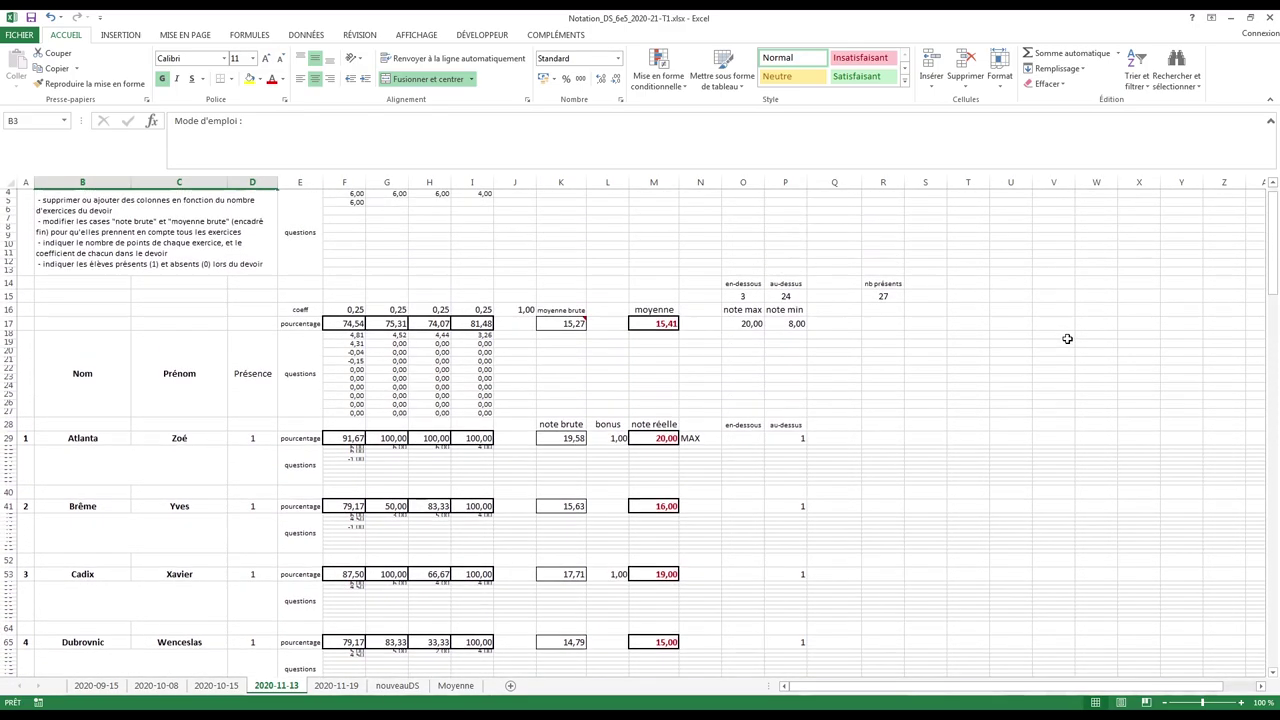
scroll(1067, 339, "up", 1)
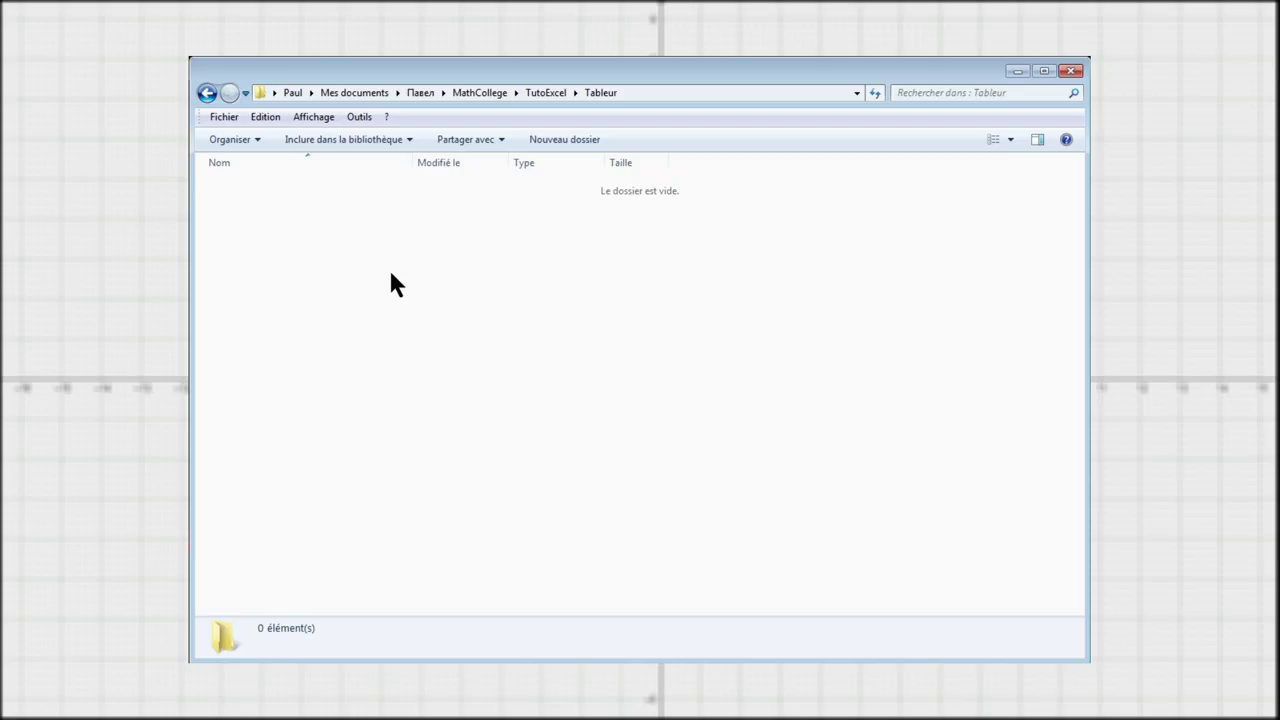
- Create a new Microsoft Excel worksheet named Tuto1 in the empty Tableur folder
right_click(371, 193)
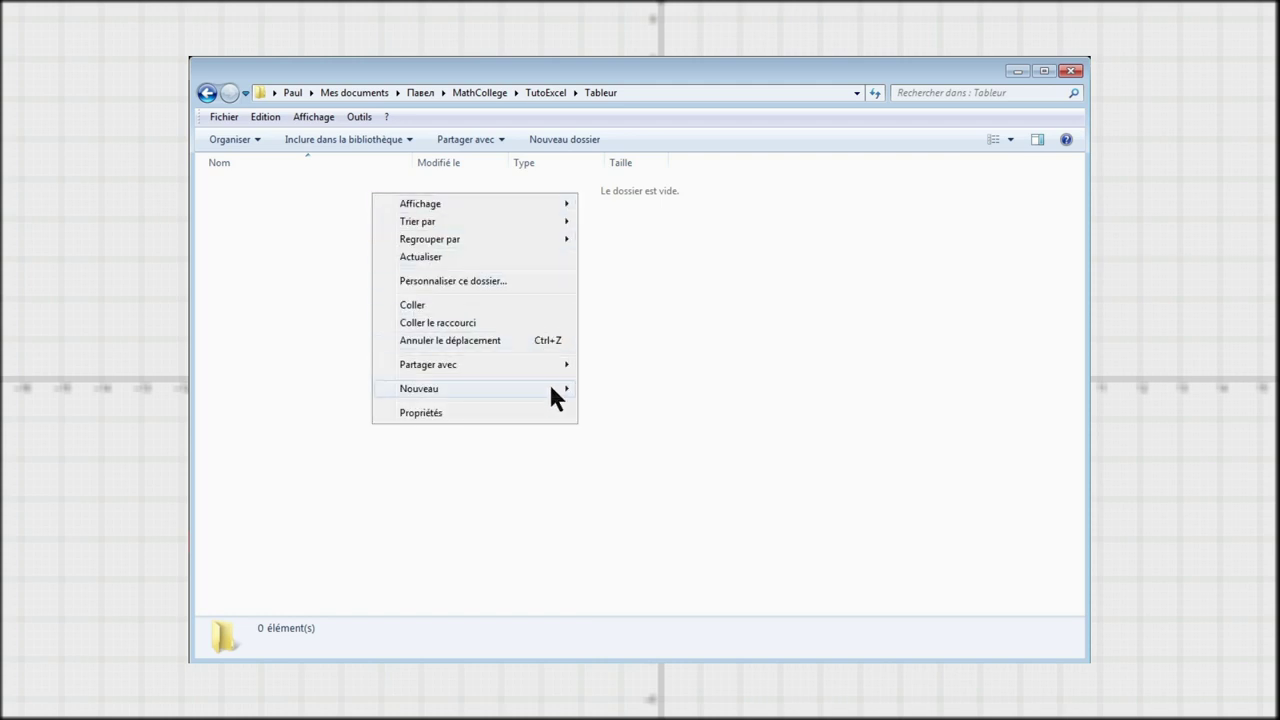
mouse_move(550, 388)
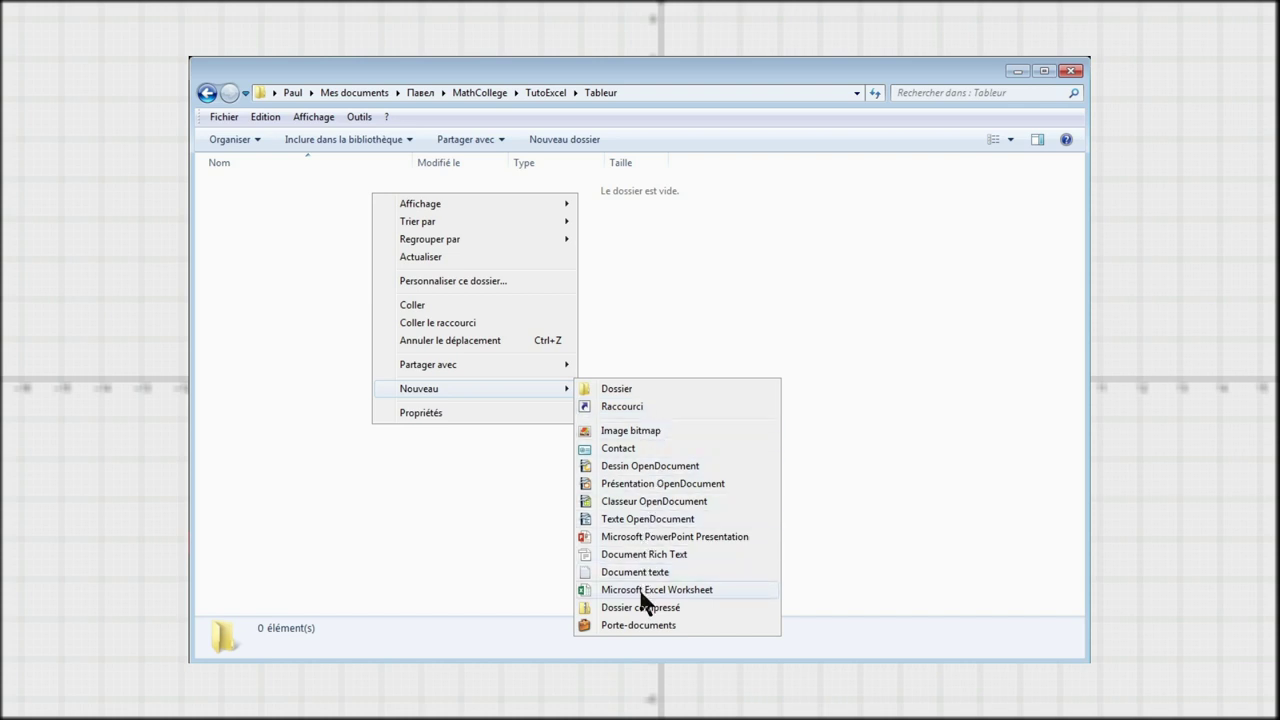
left_click(300, 397)
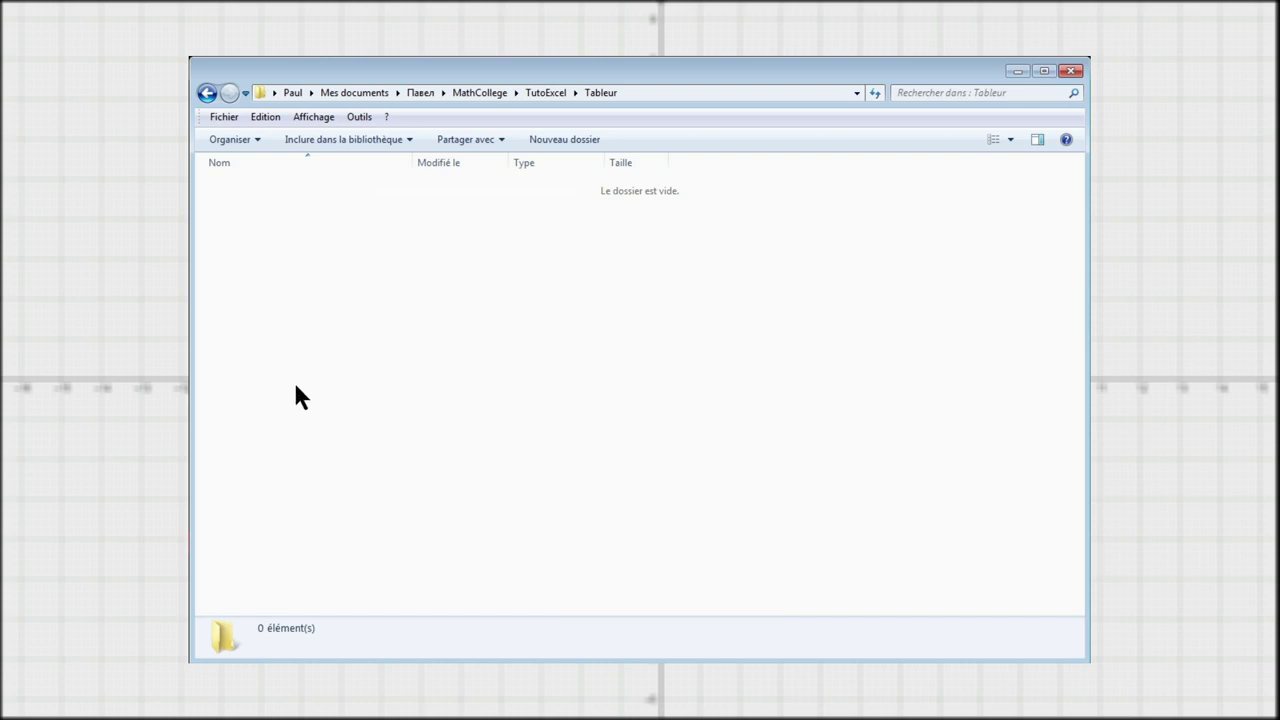
right_click(318, 190)
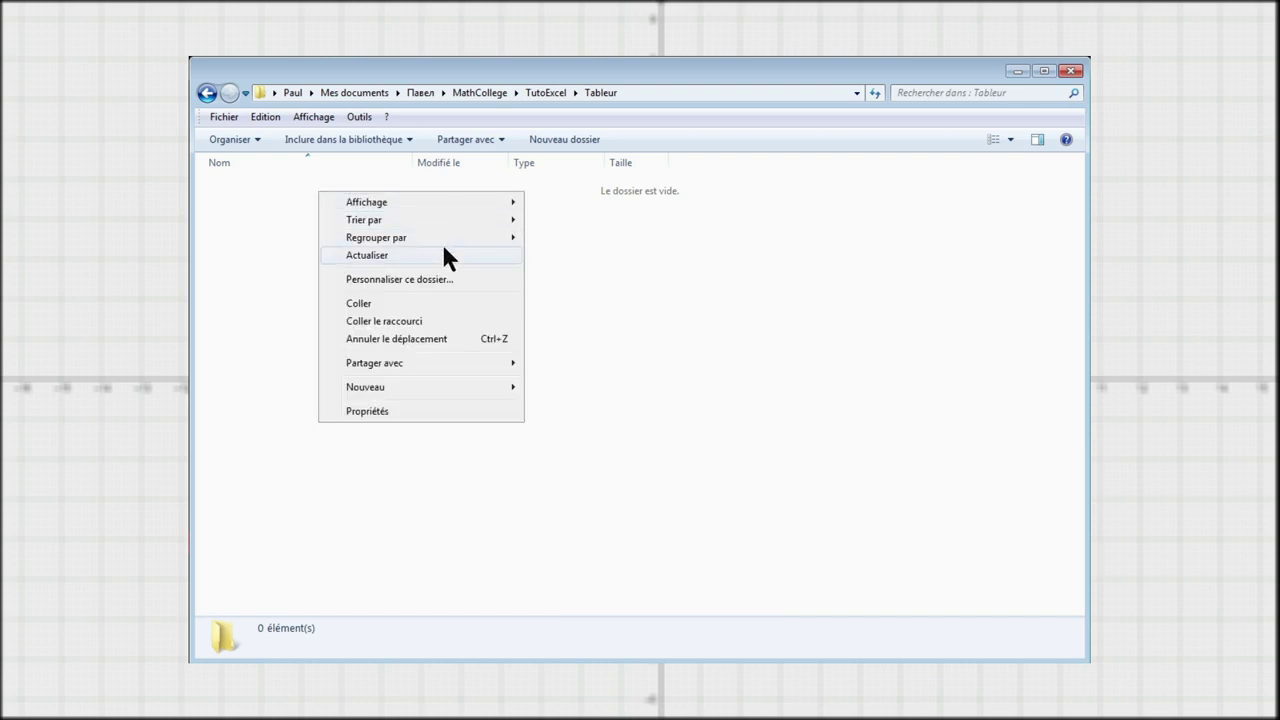
mouse_move(480, 388)
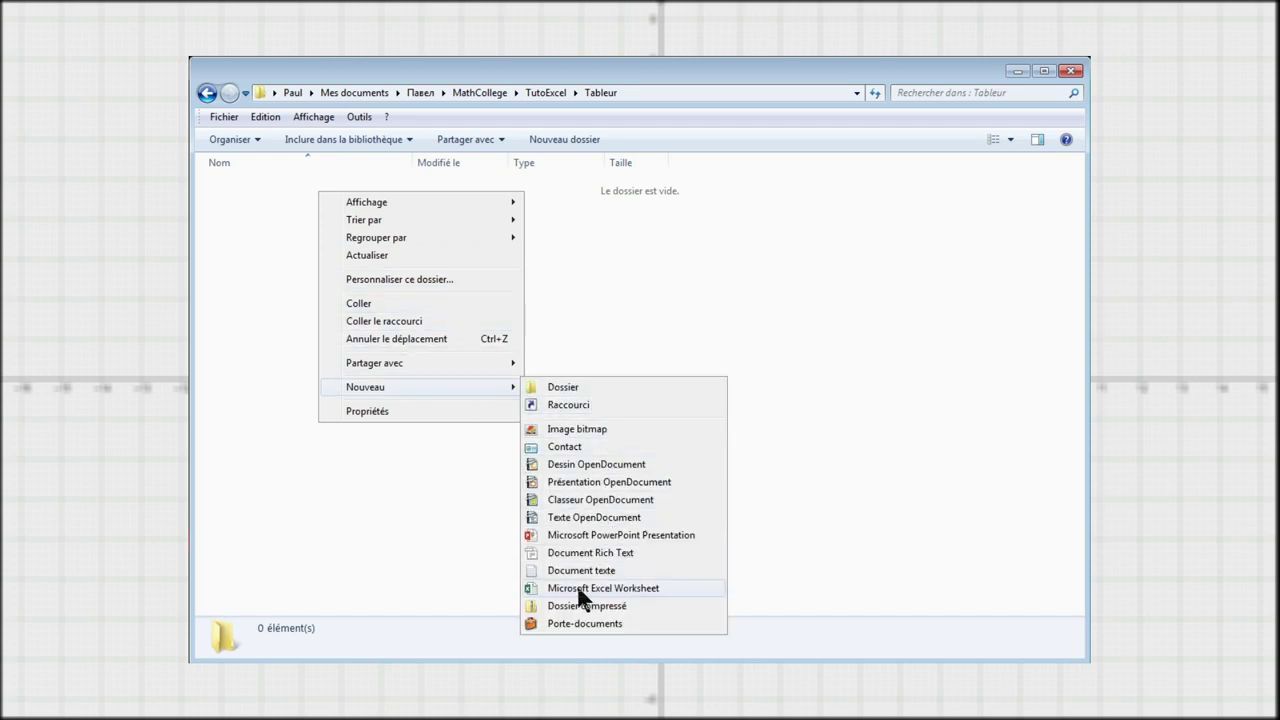
left_click(697, 594)
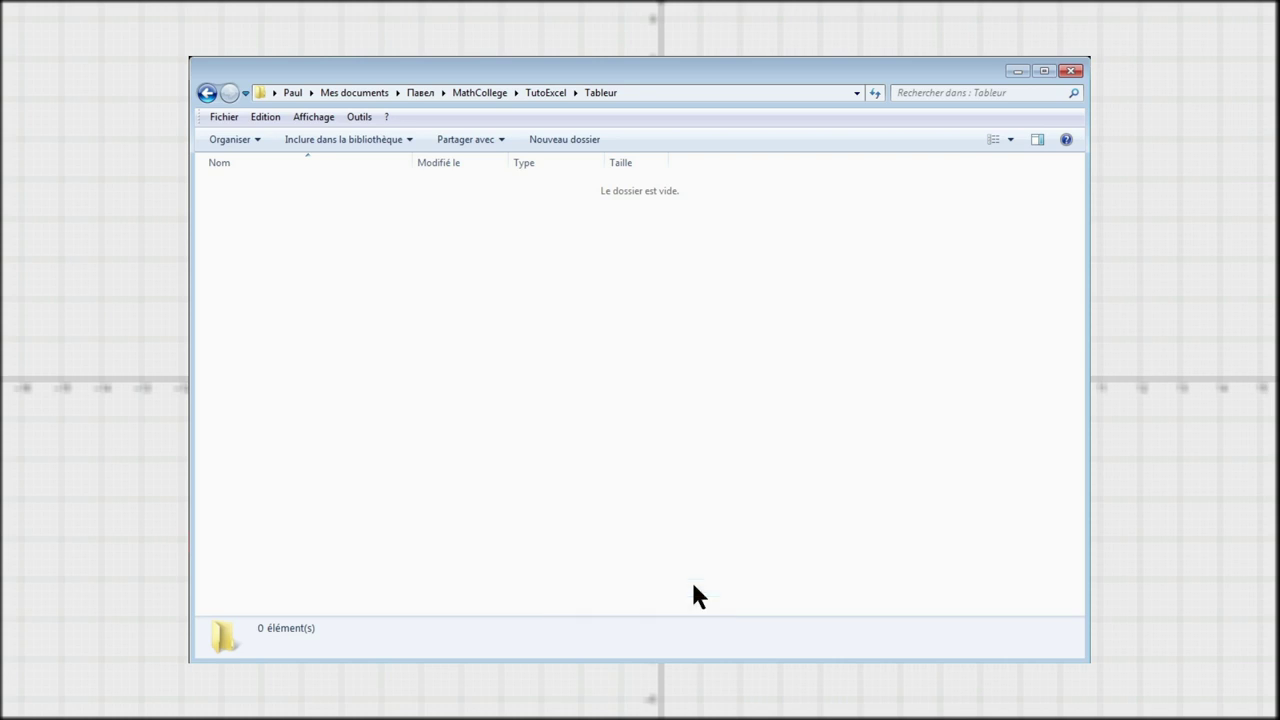
type("T")
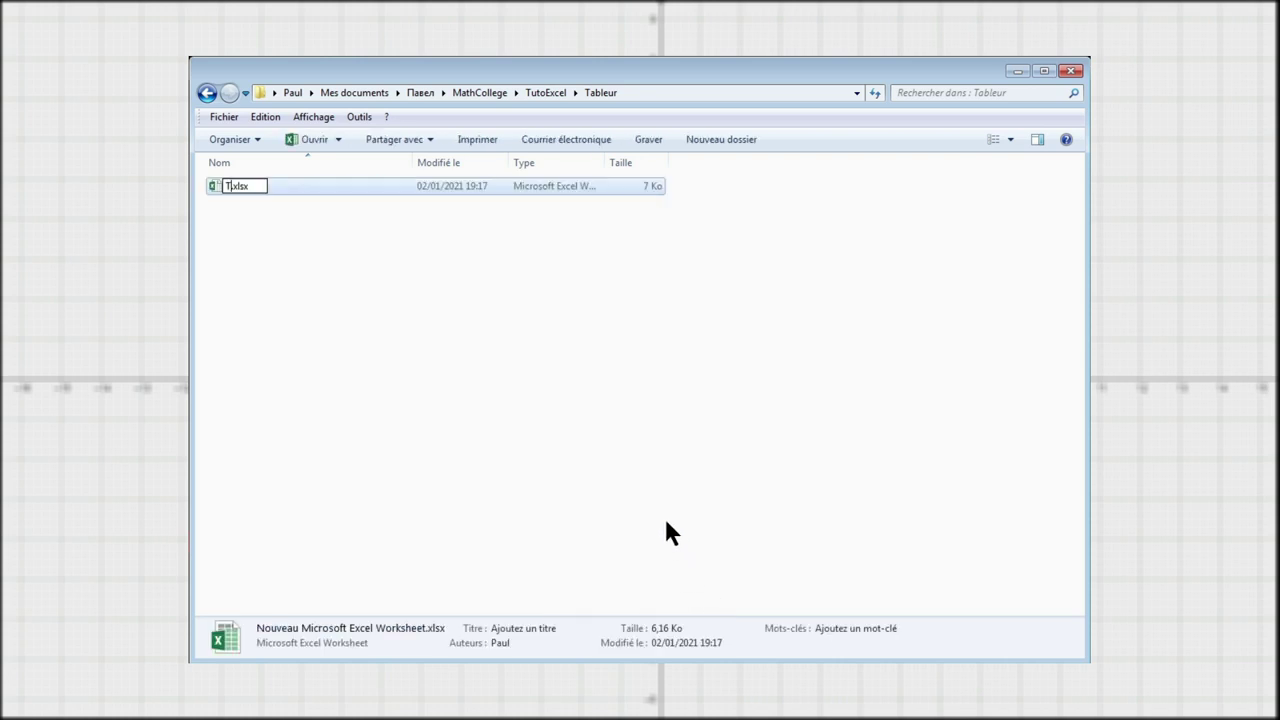
type("uto1")
key("Return")
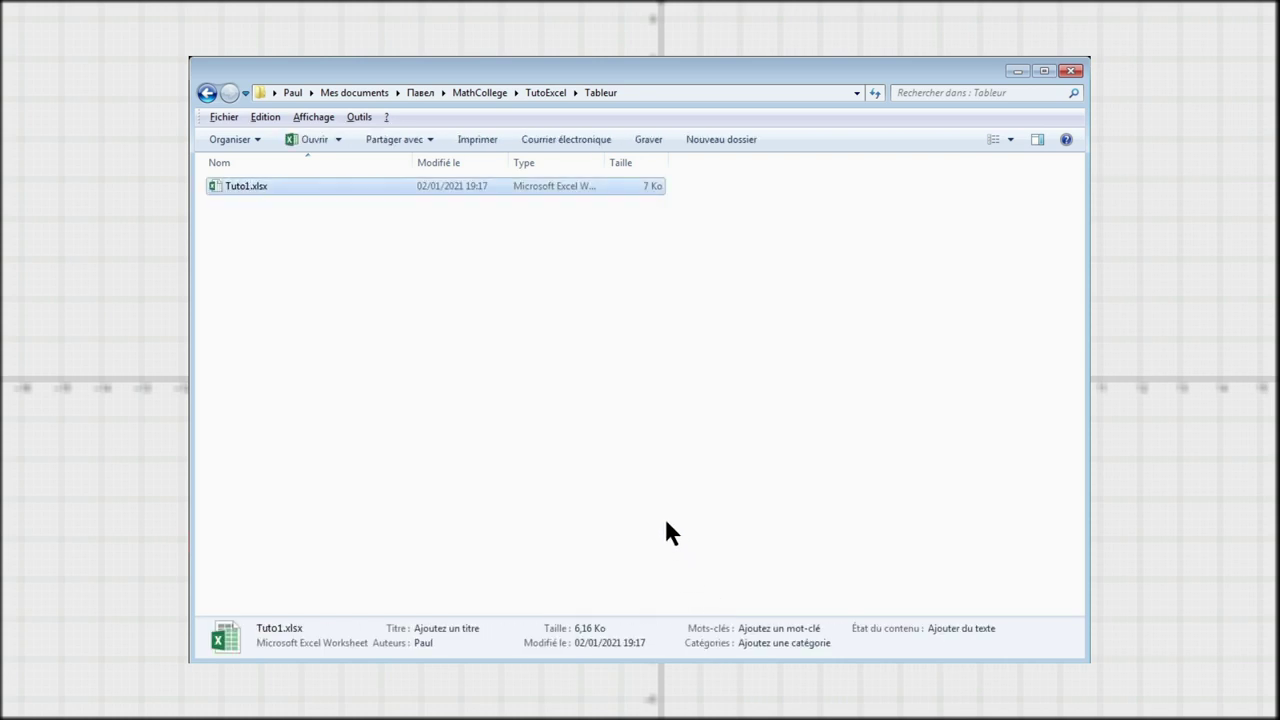
left_click(452, 388)
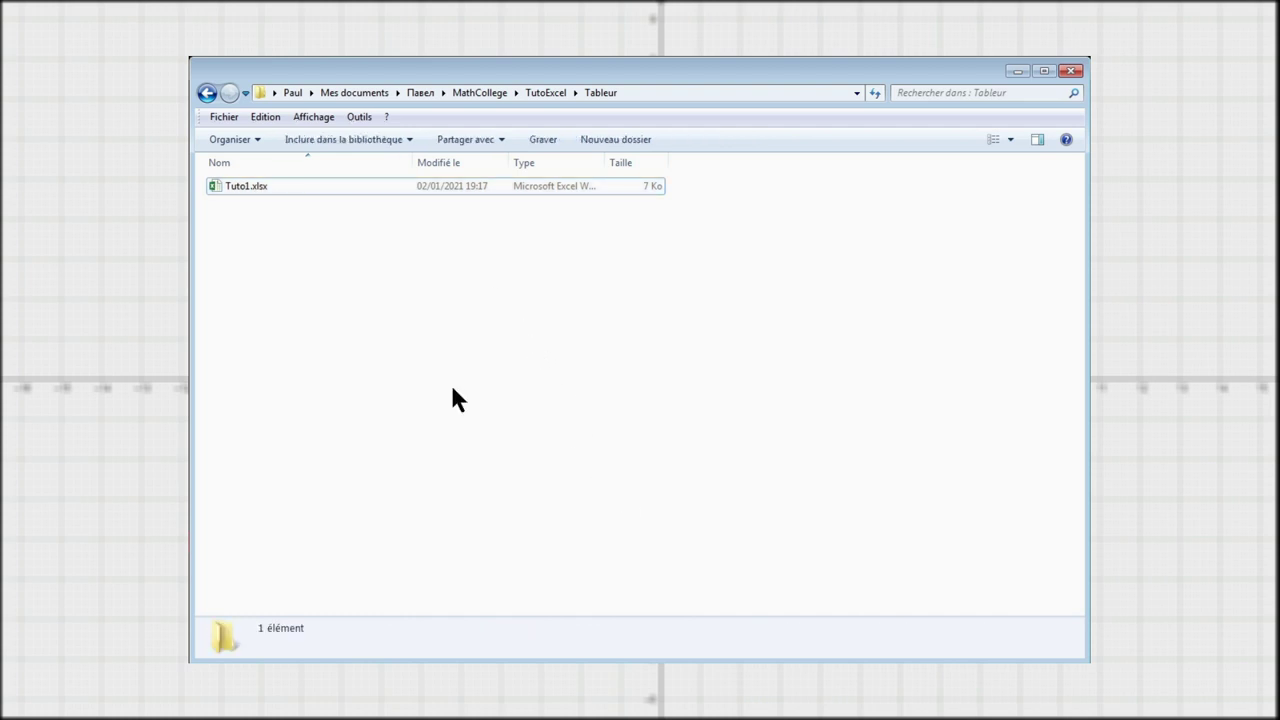
- Add a new Classeur OpenDocument named Tuto1.ods next to Tuto1.xlsx
right_click(354, 207)
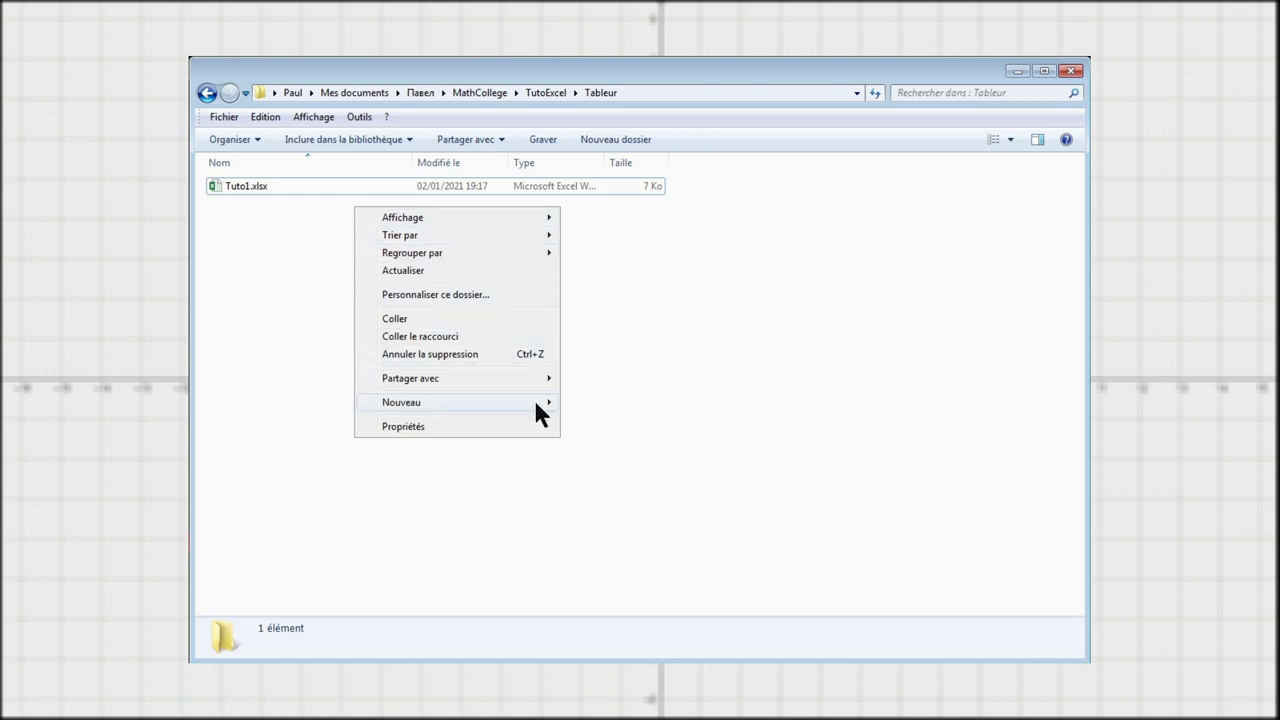
mouse_move(533, 398)
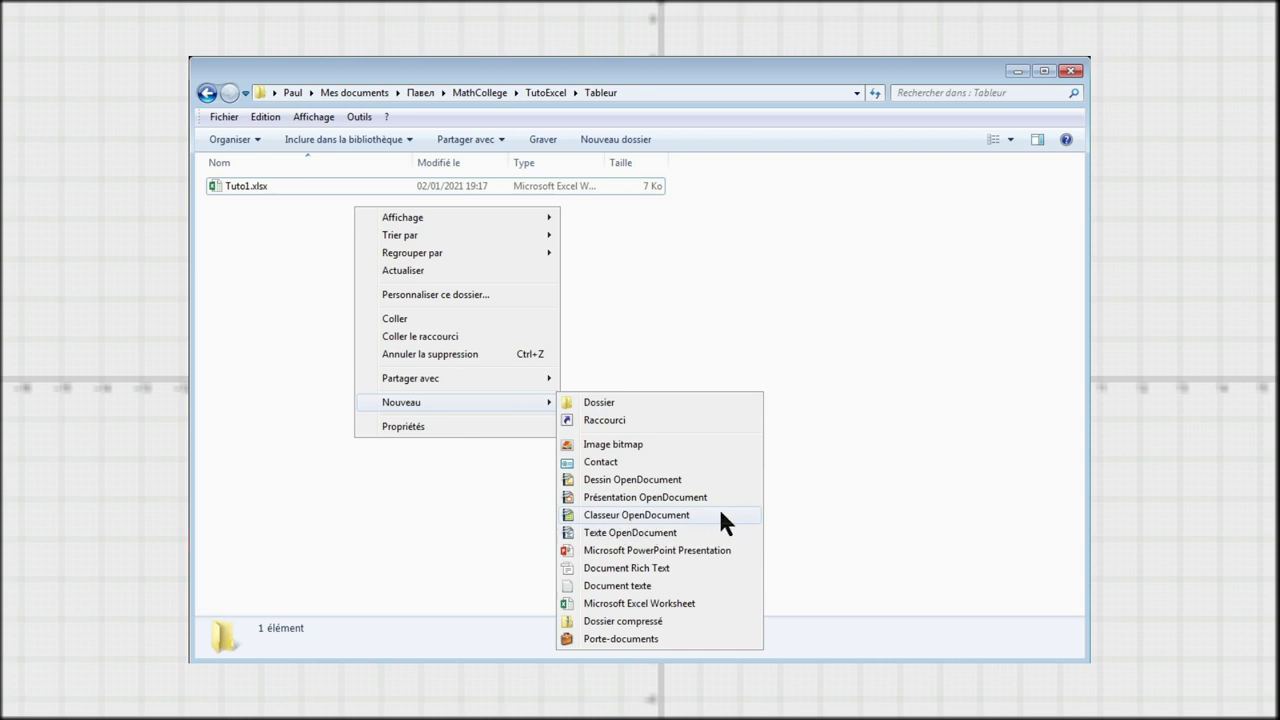
left_click(722, 516)
type("Tuto1.ods")
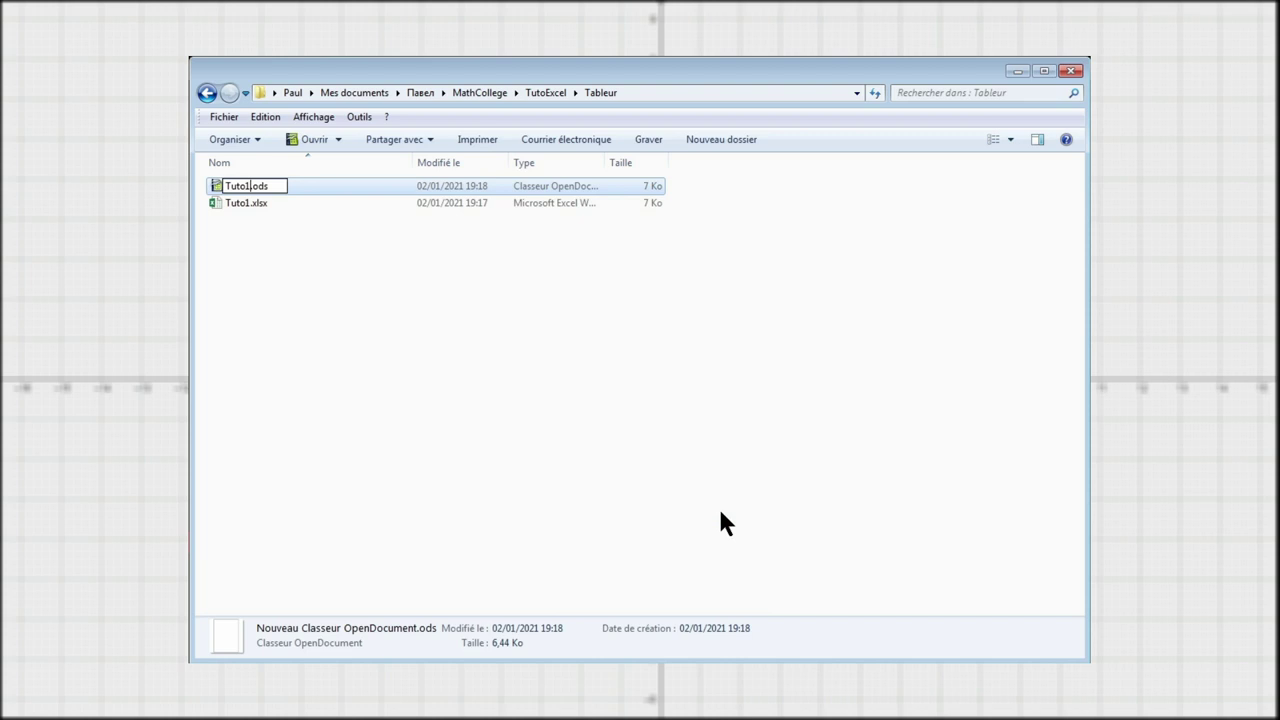
key("Return")
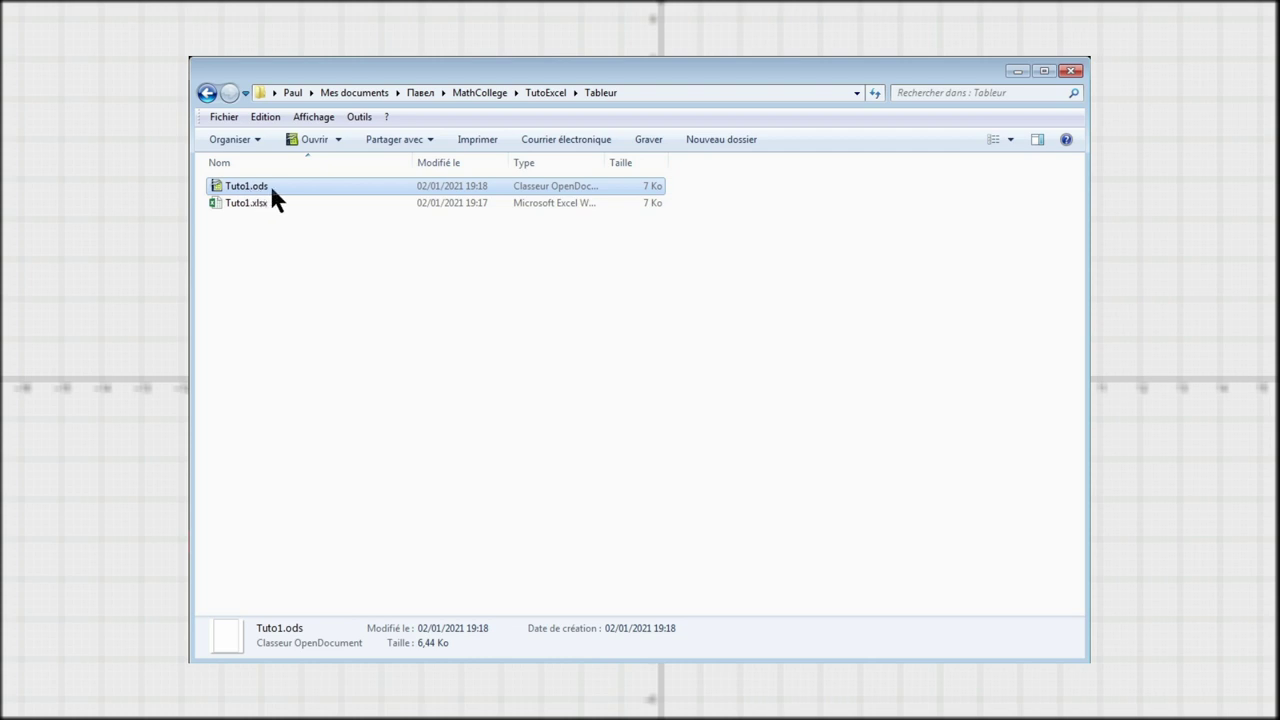
left_click(251, 233)
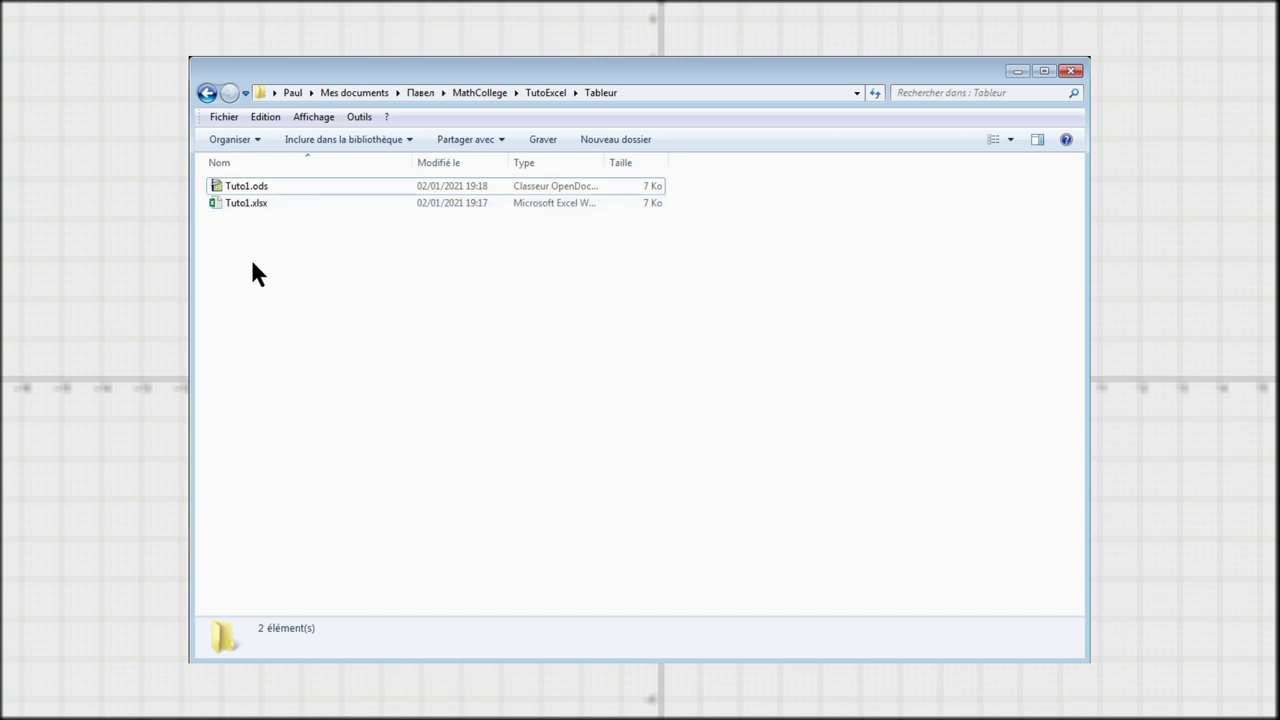
- Open Tuto1.xlsx in Excel and select cell A1 of Feuil1
left_click(303, 197)
left_click(300, 220)
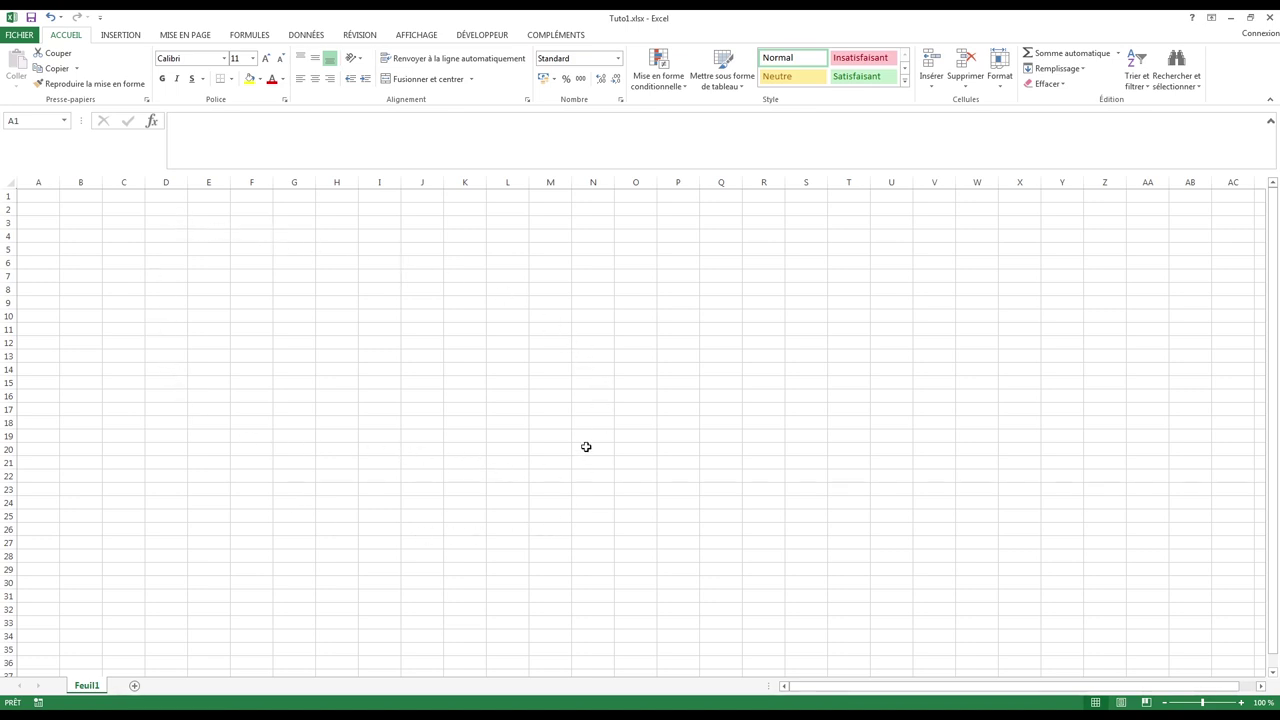
left_click(39, 197)
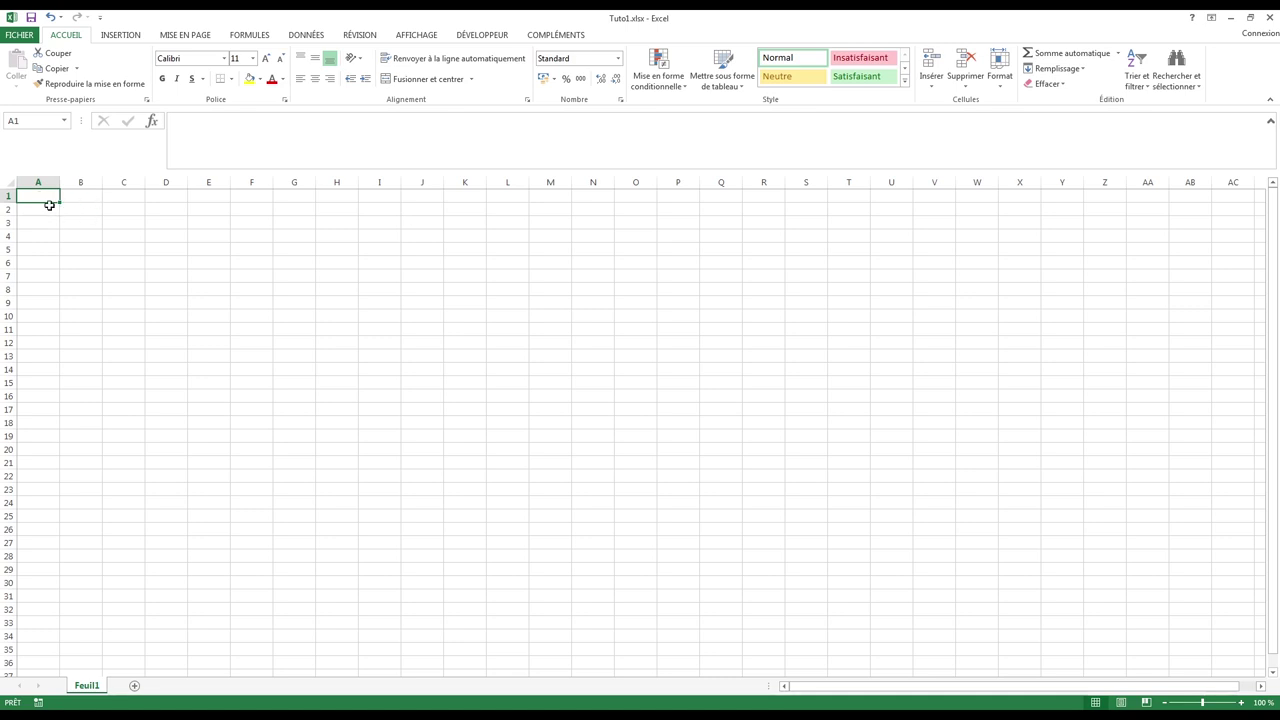
left_click(170, 246)
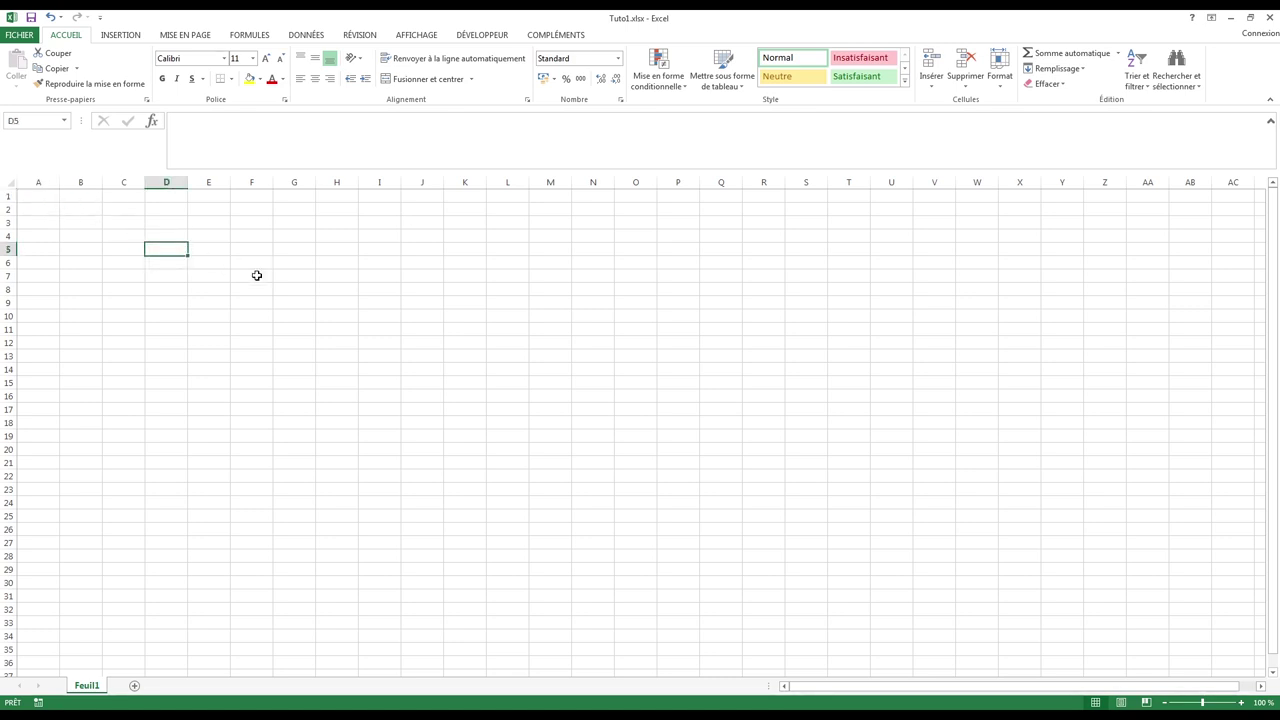
left_click(260, 274)
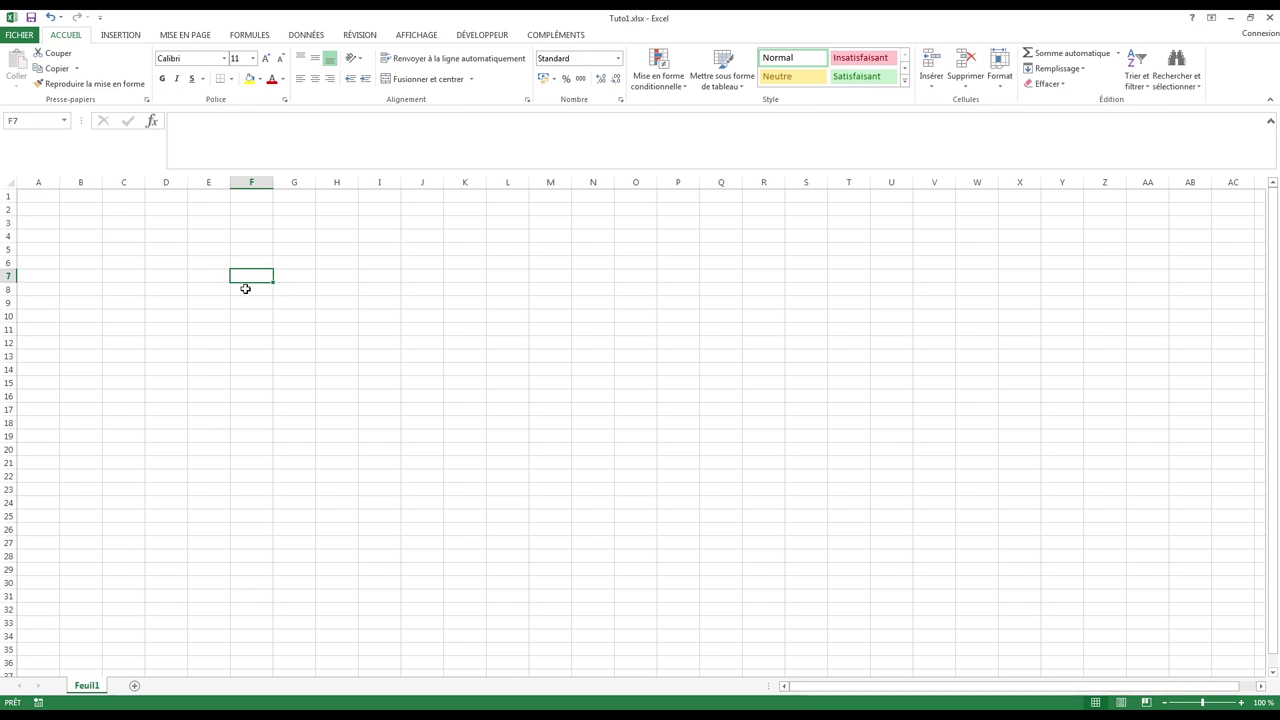
left_click(42, 194)
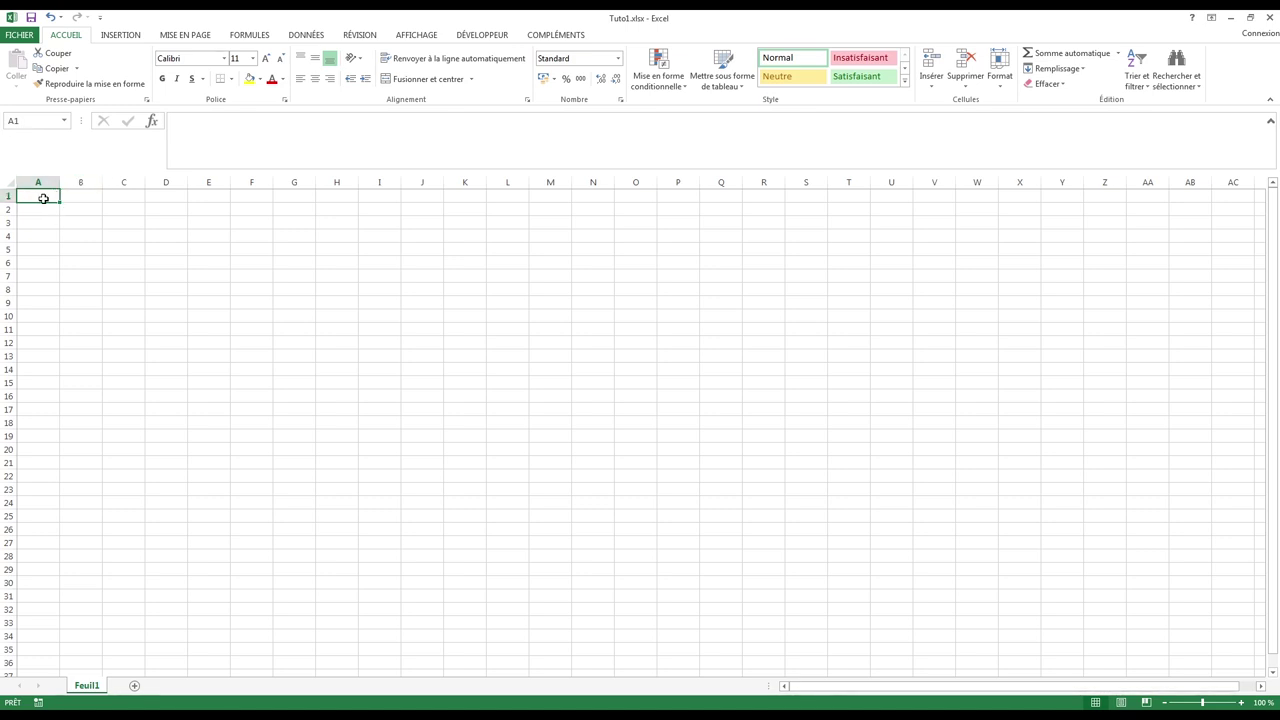
left_click(87, 197)
left_click(131, 197)
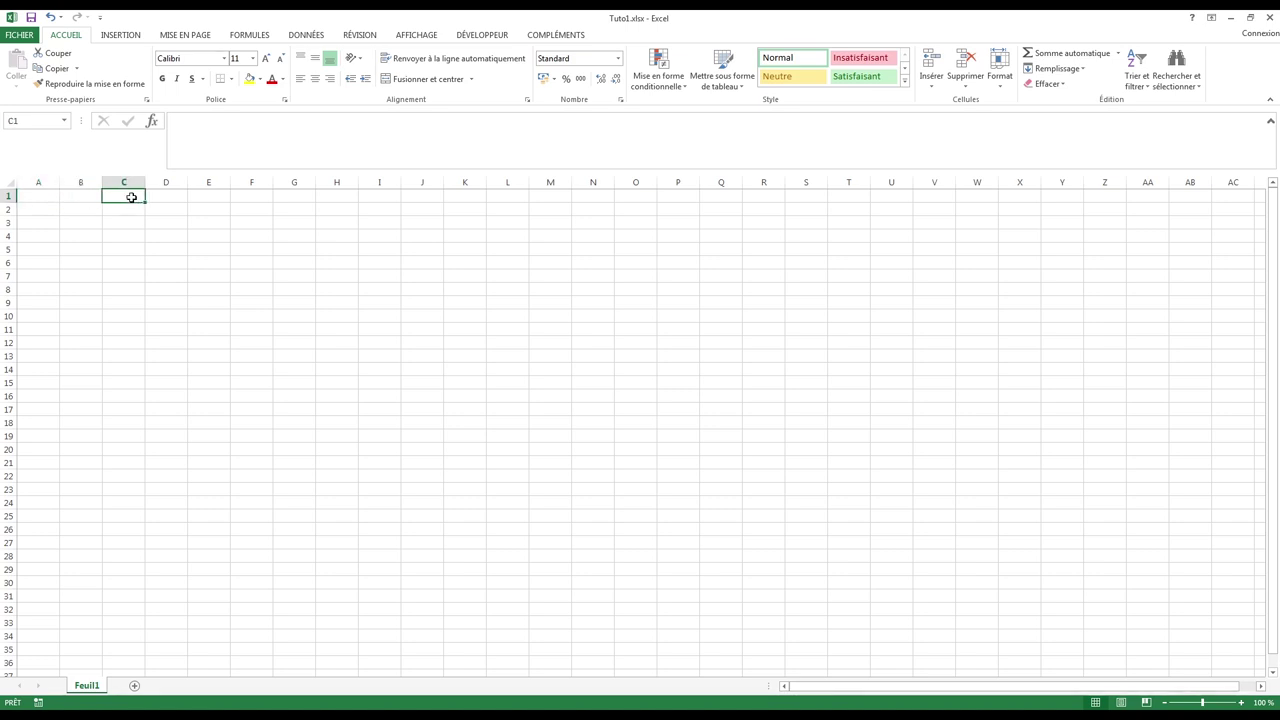
left_click(124, 236)
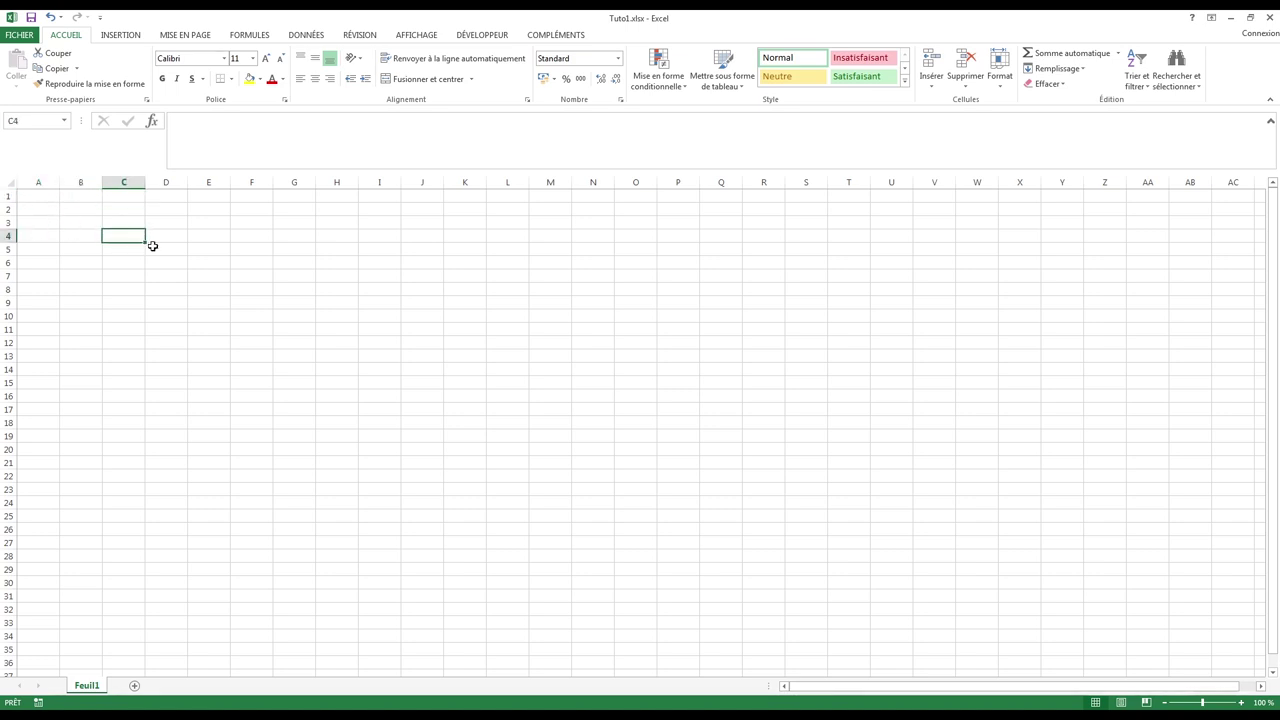
left_click(248, 273)
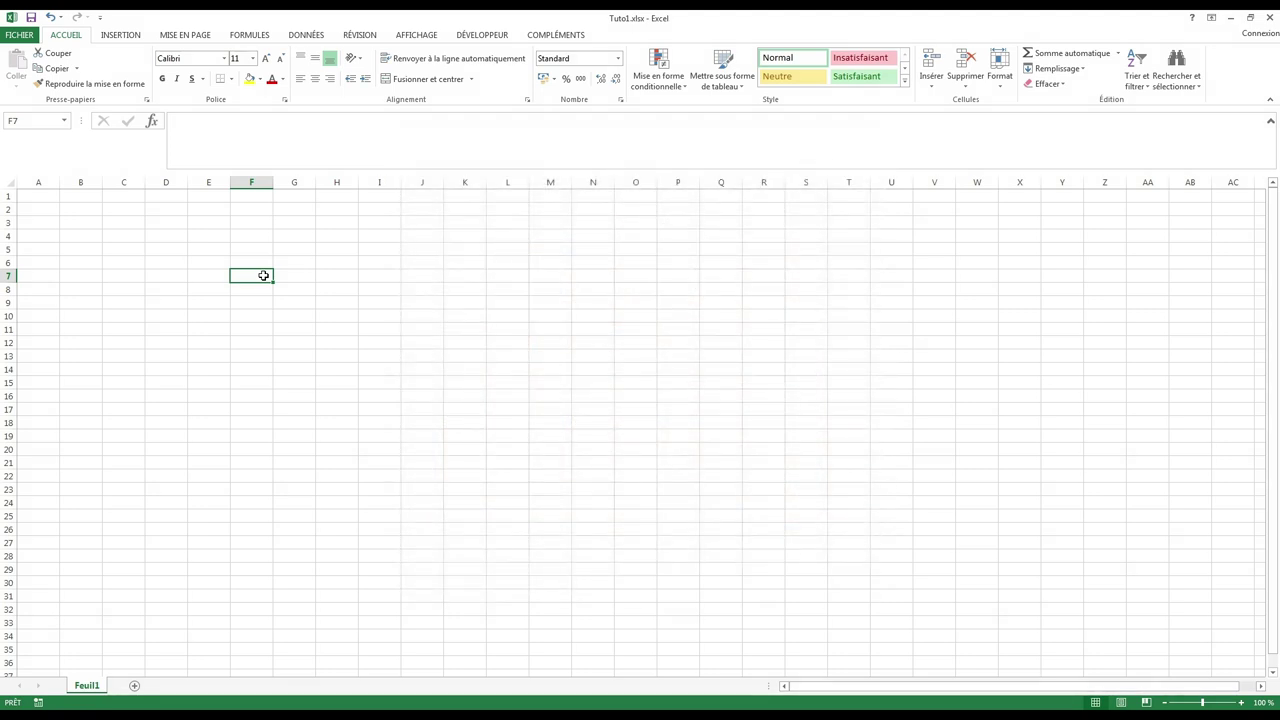
left_click(135, 223)
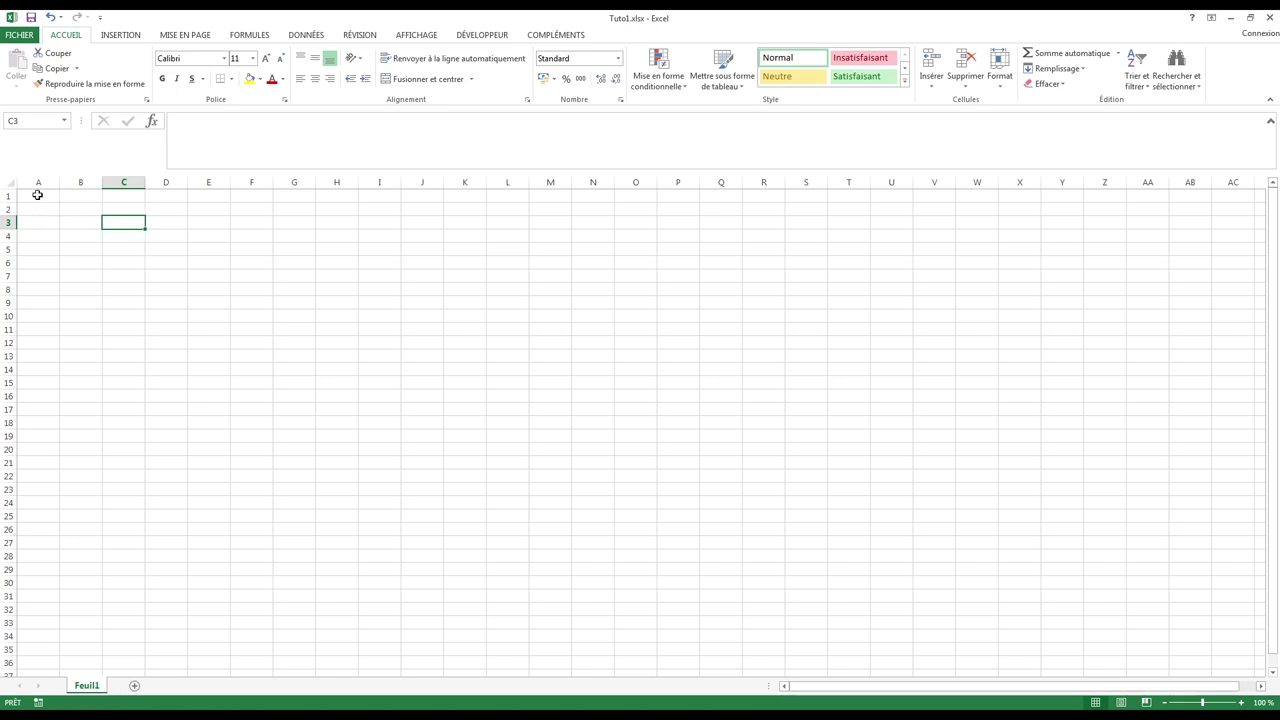
left_click(37, 195)
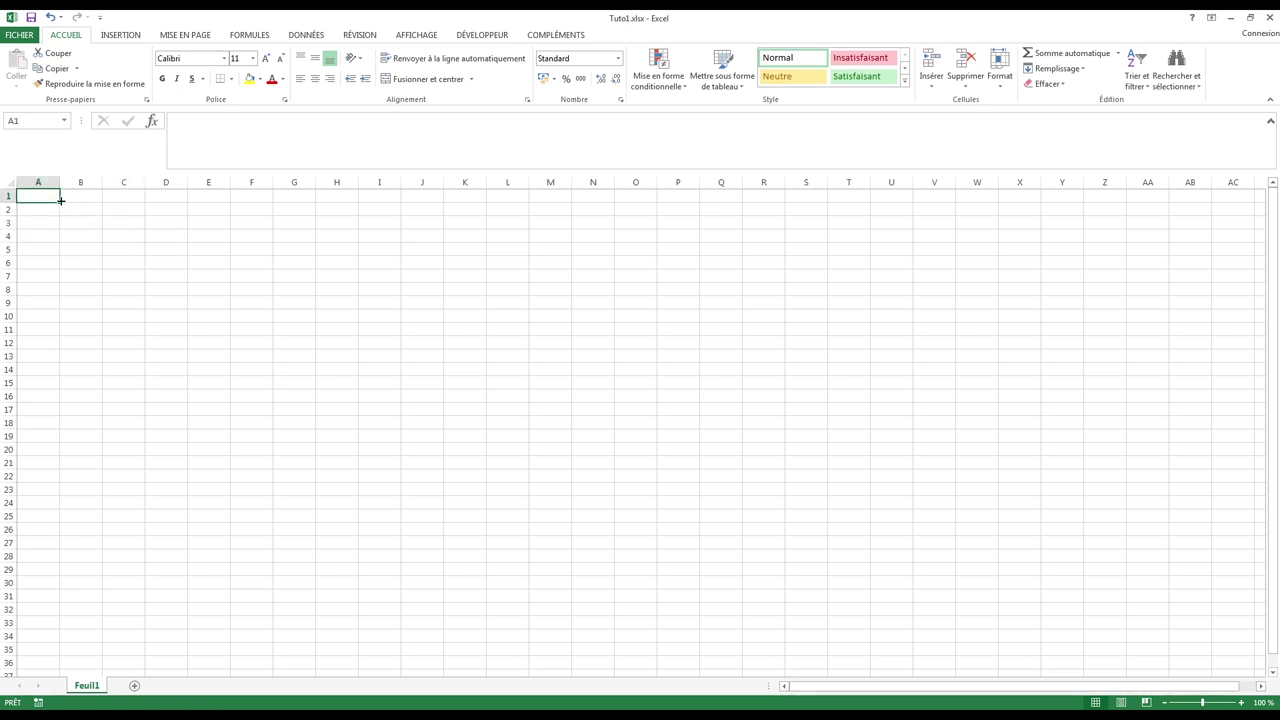
left_click(118, 223)
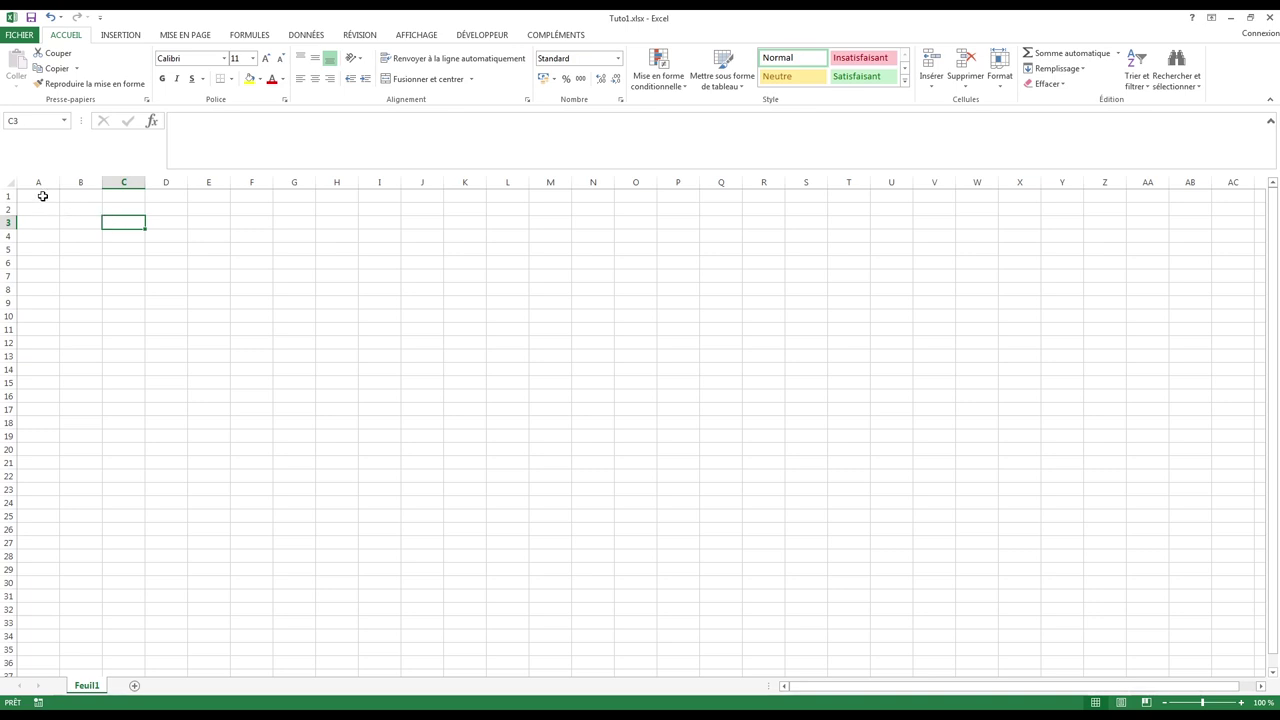
left_click(43, 196)
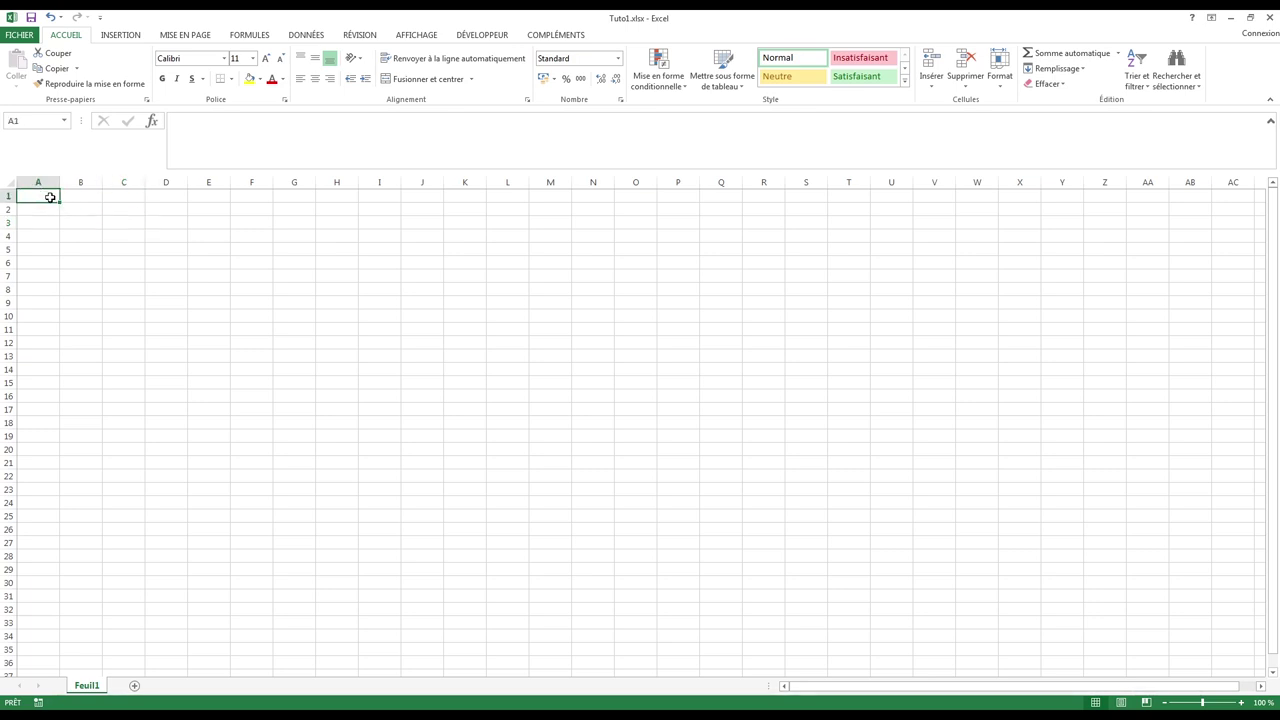
left_click_drag(50, 197, 208, 251)
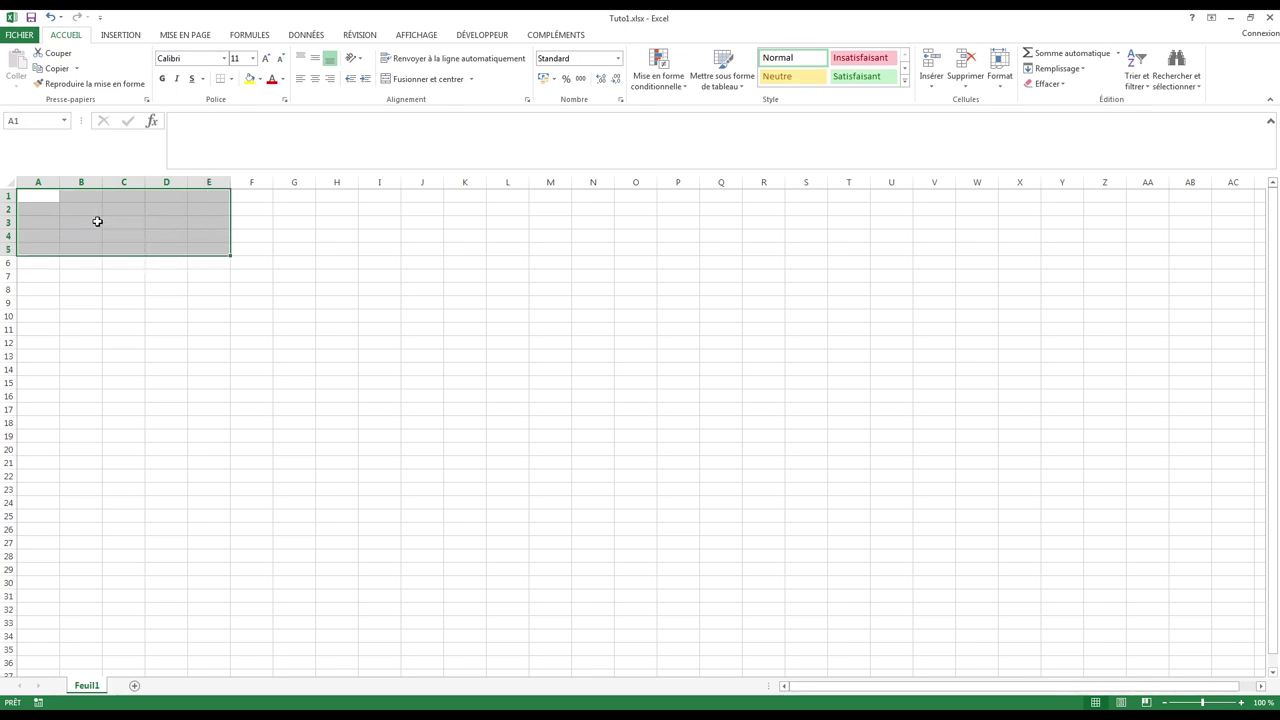
left_click(88, 263)
left_click_drag(94, 263, 264, 263)
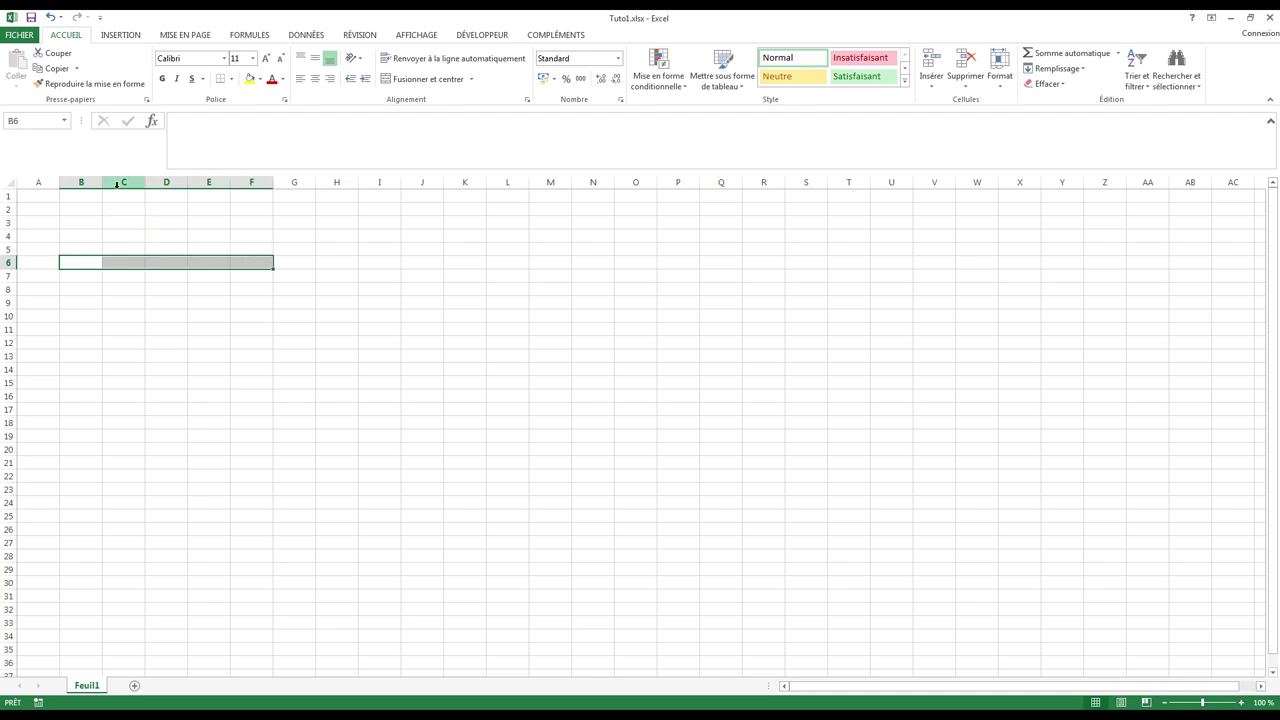
left_click(7, 209)
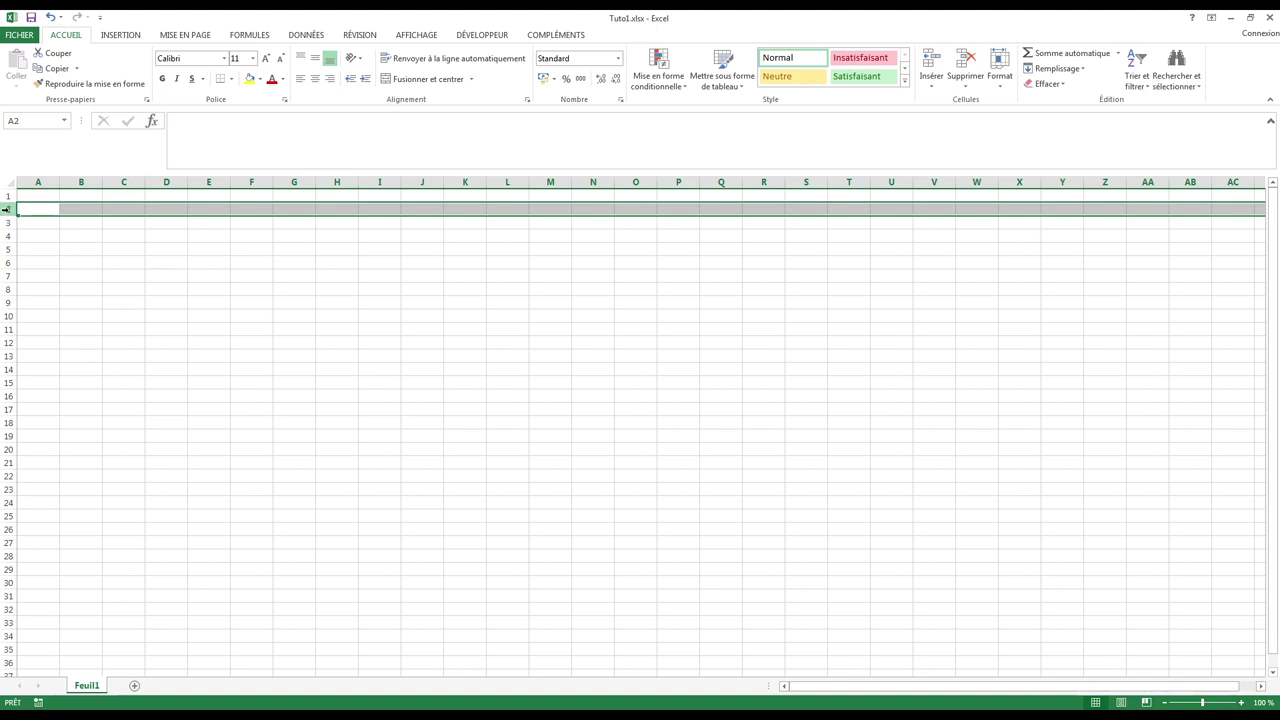
left_click(125, 181)
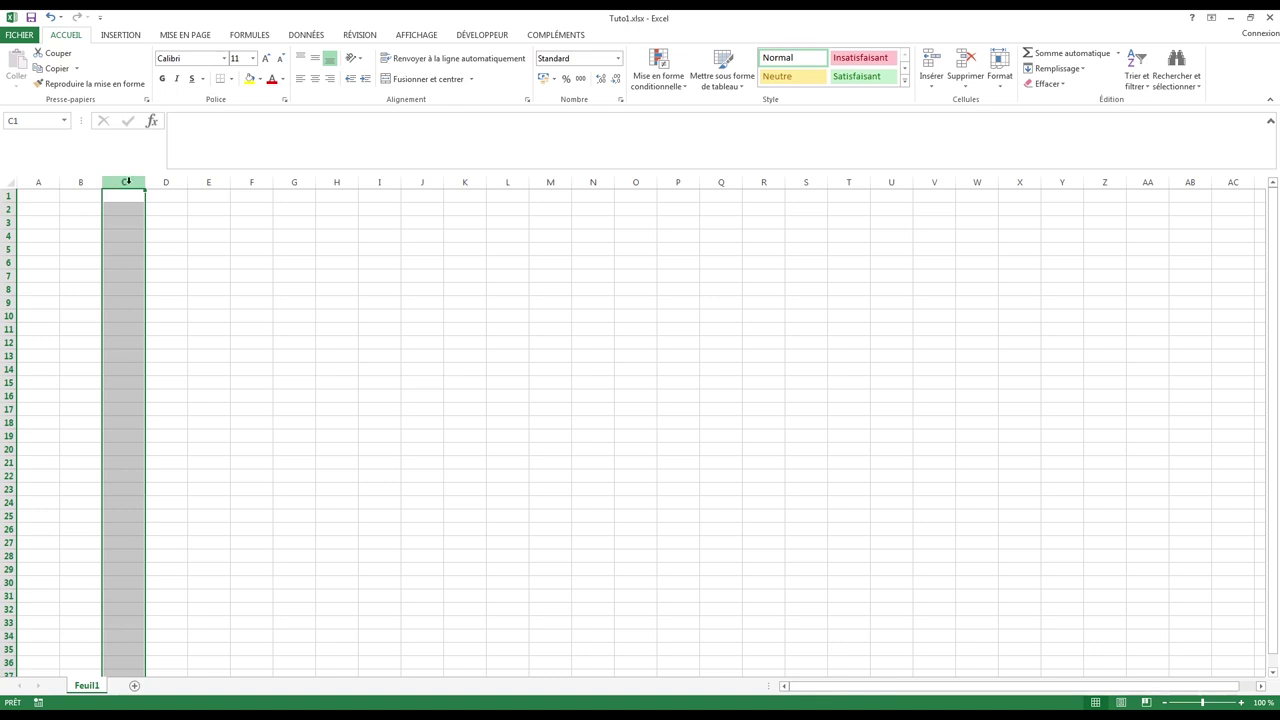
left_click(7, 209)
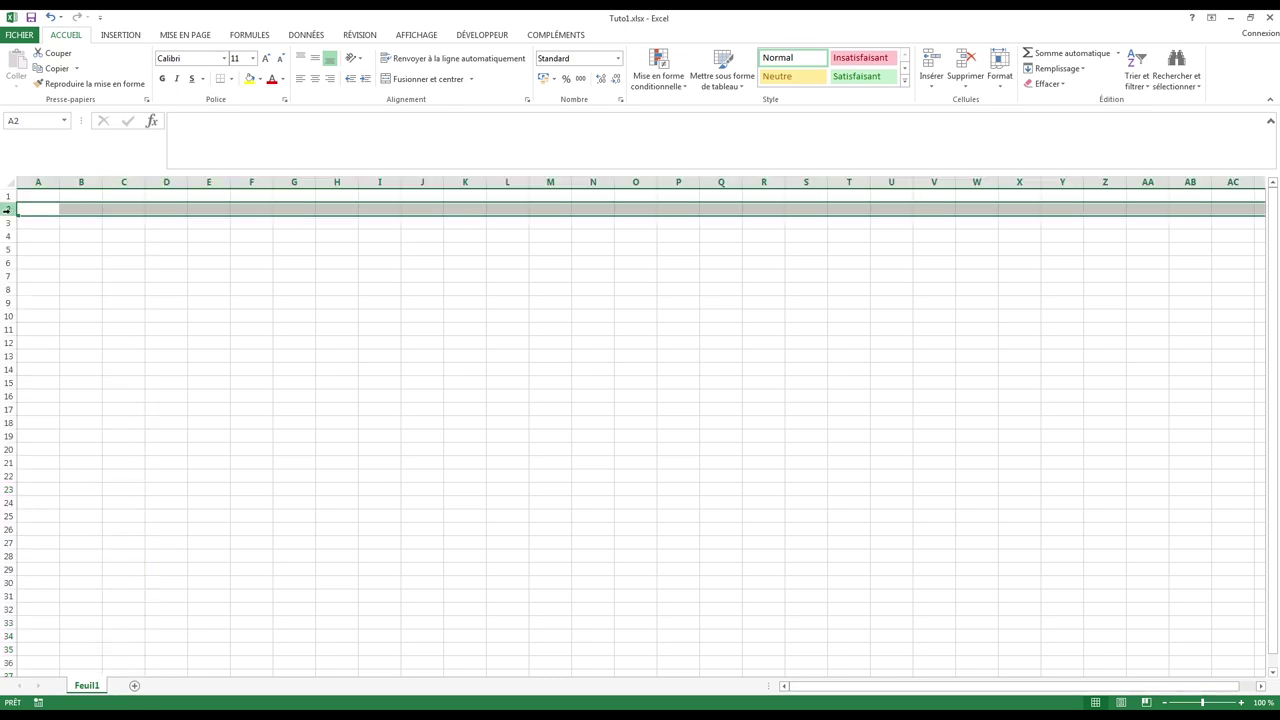
left_click(119, 210)
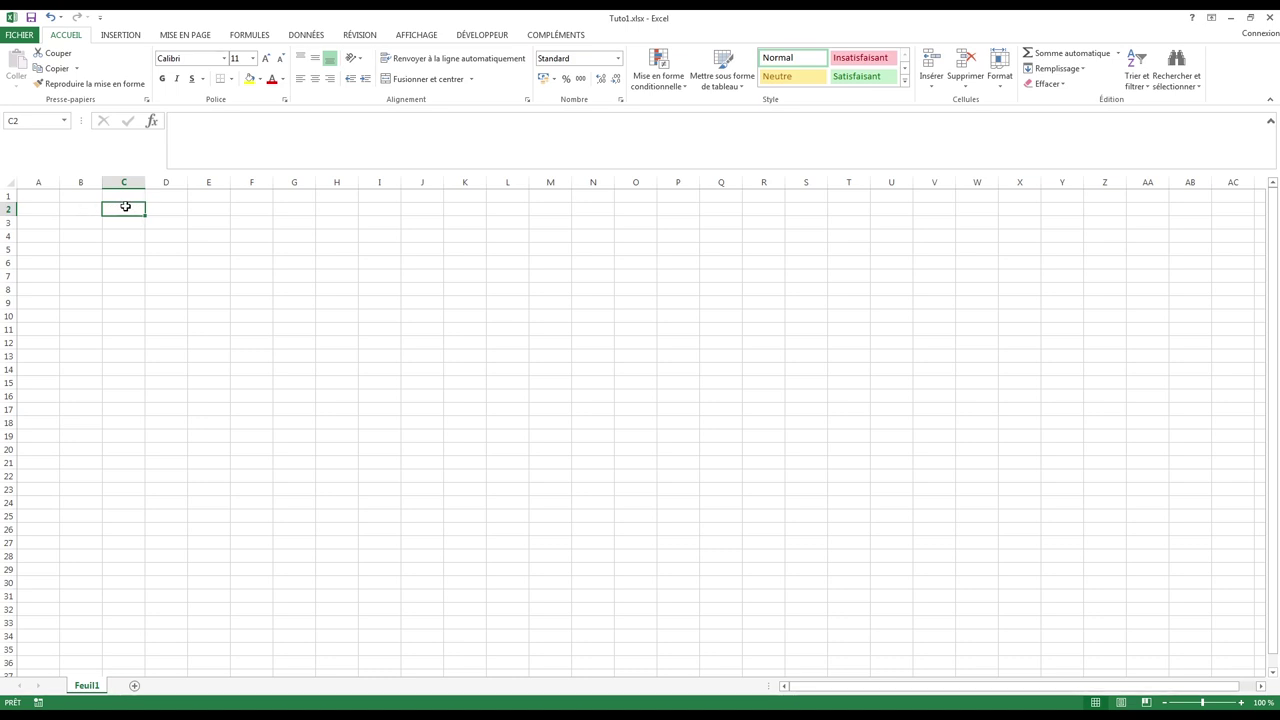
left_click(45, 195)
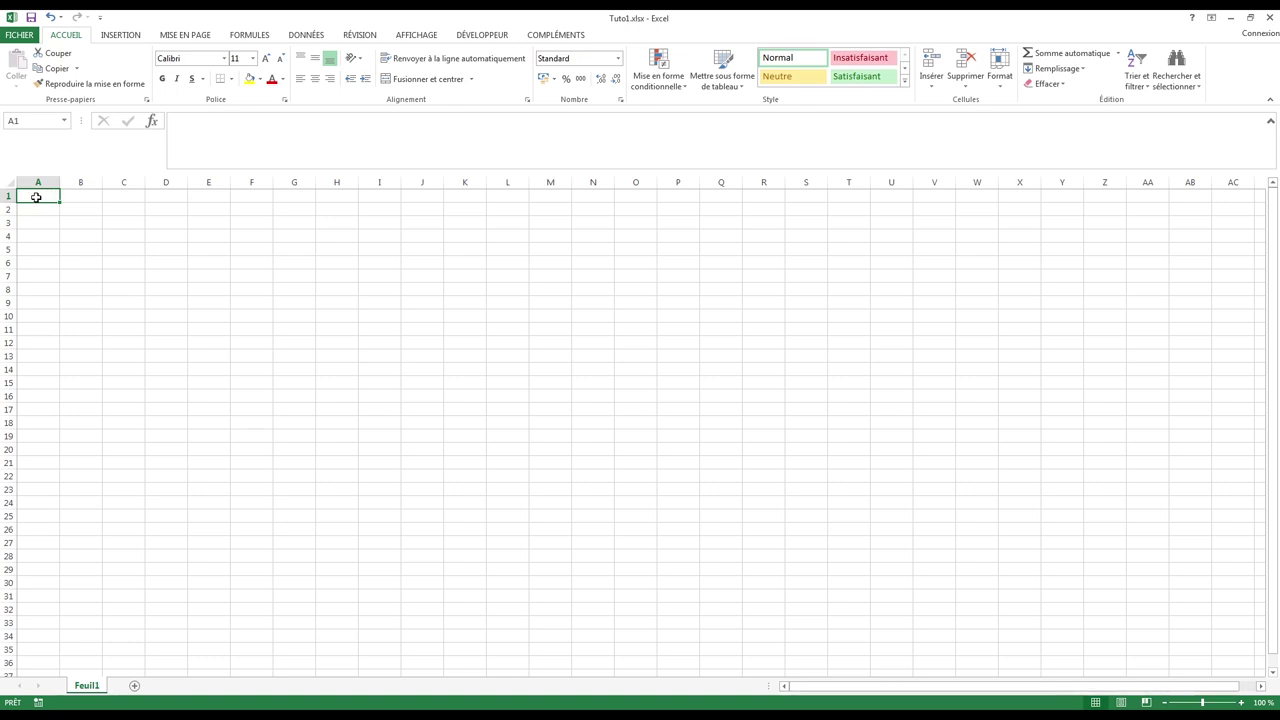
- Zoom in on the sheet and enter the word tulipe in cell A1
scroll(43, 197, "up", 3, "ctrl")
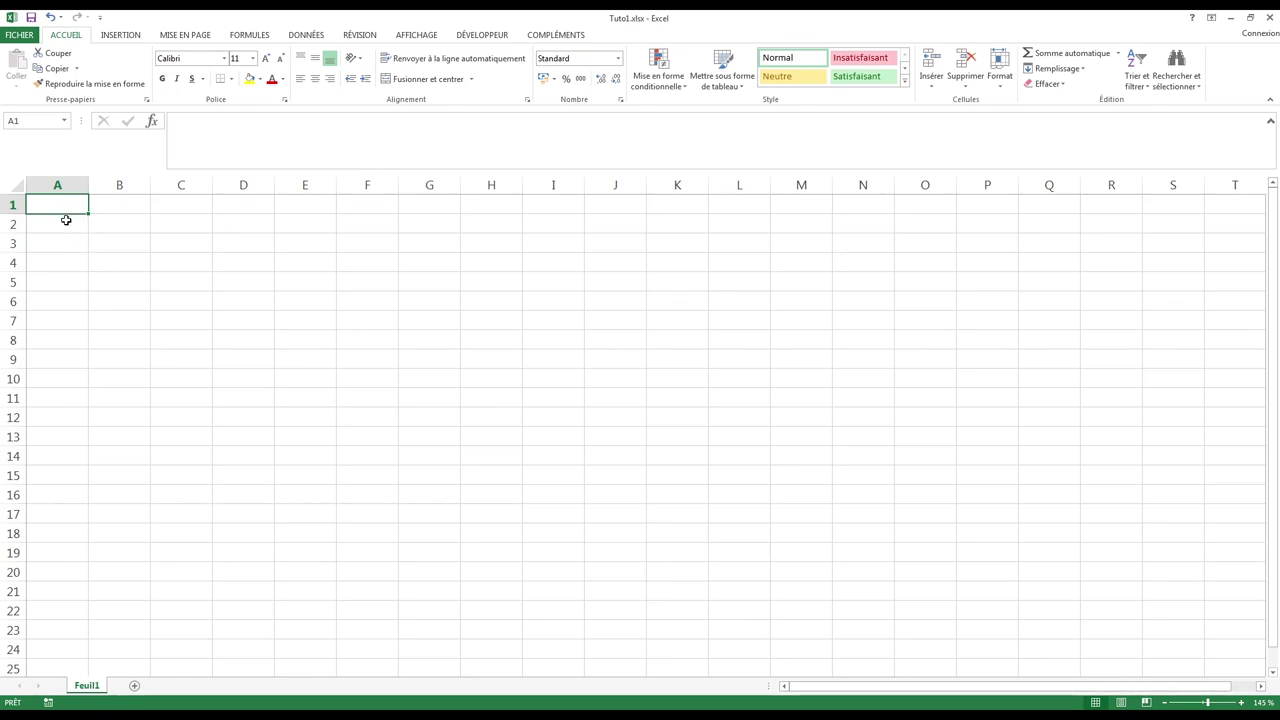
type("tulipe")
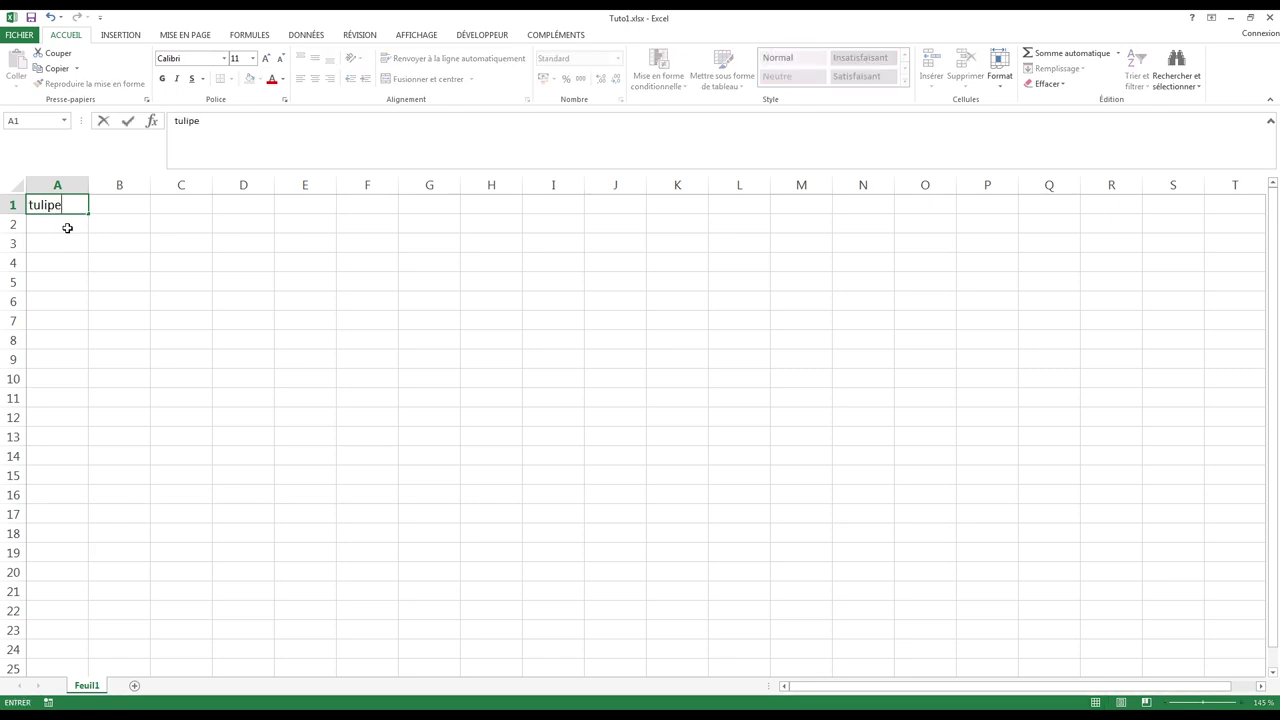
key("Return")
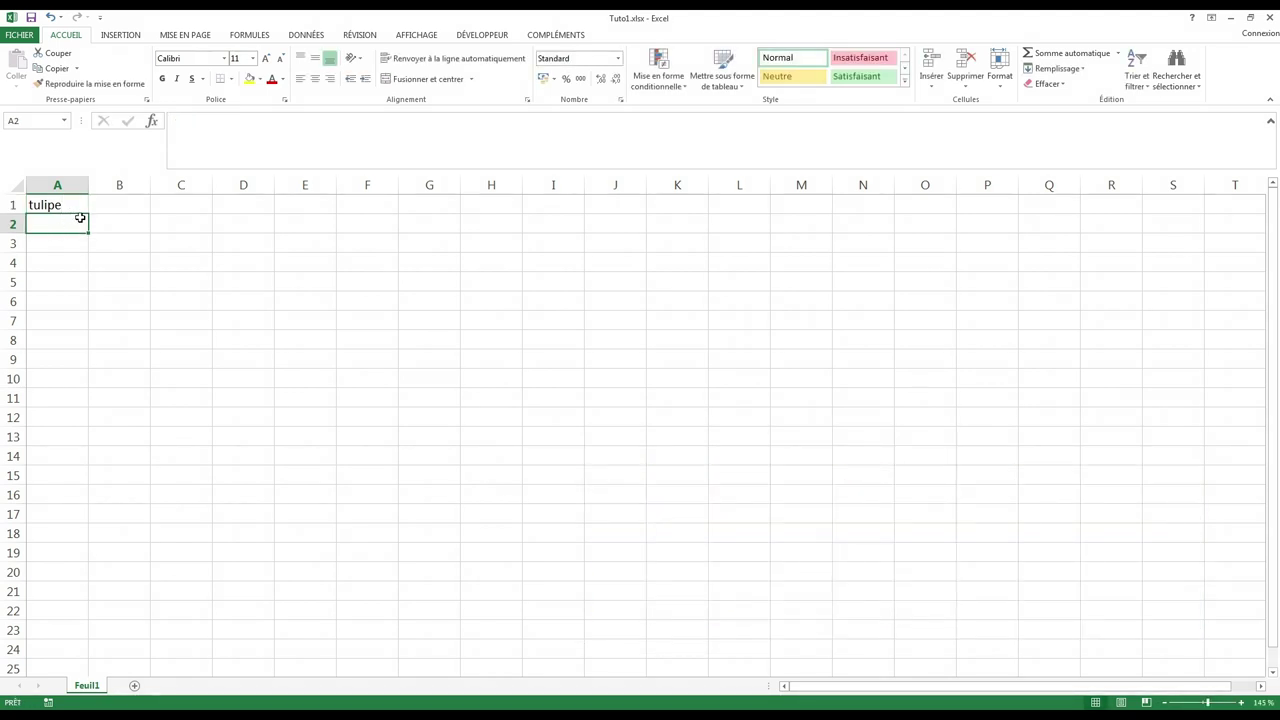
left_click(83, 205)
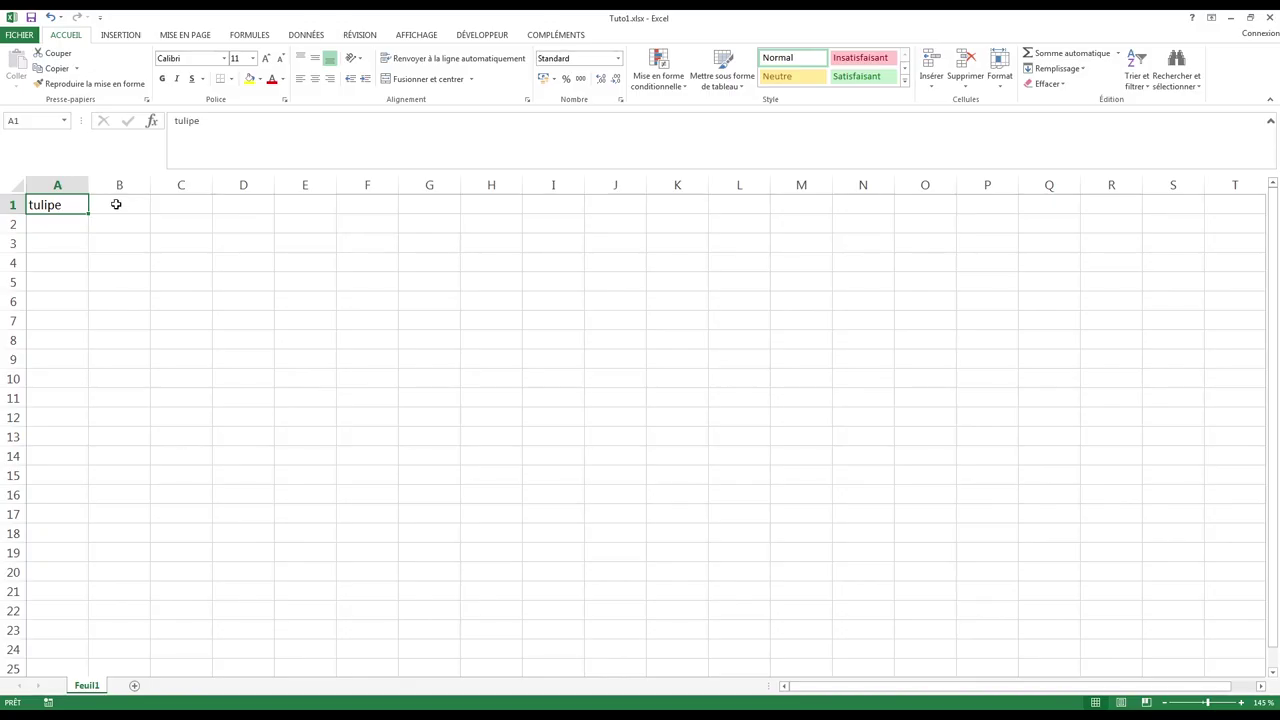
left_click(126, 203)
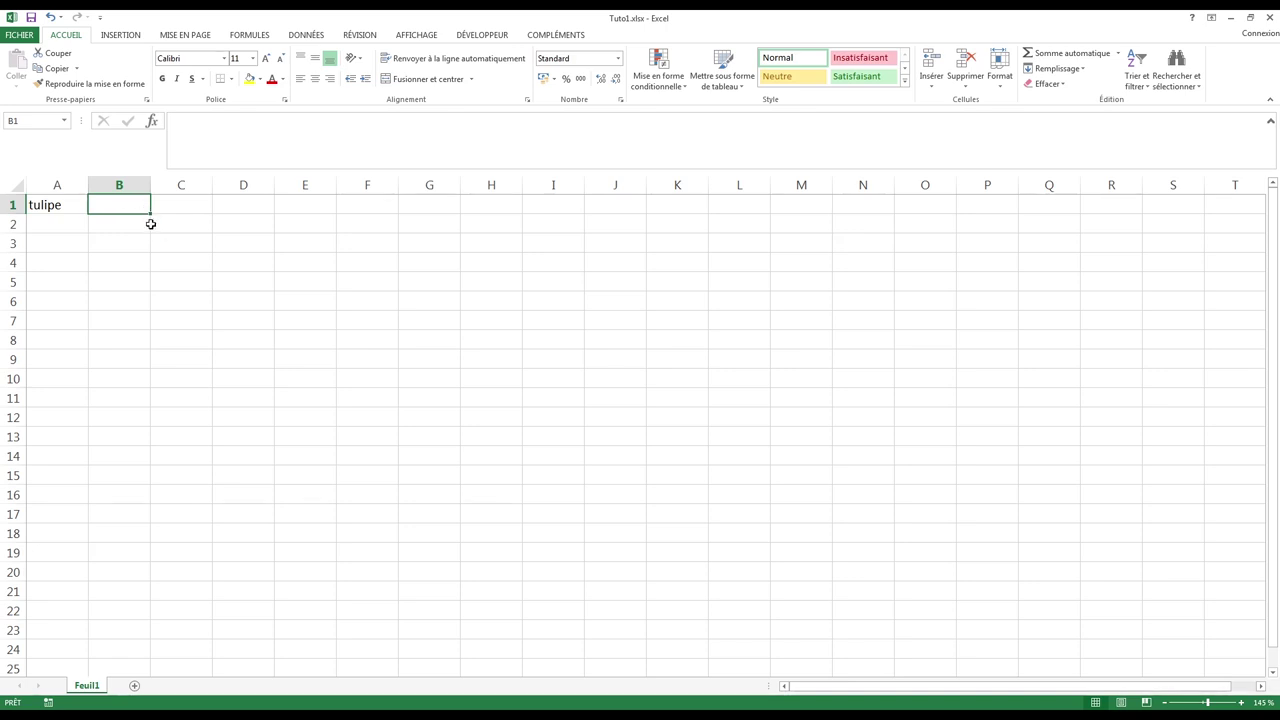
type("3,5")
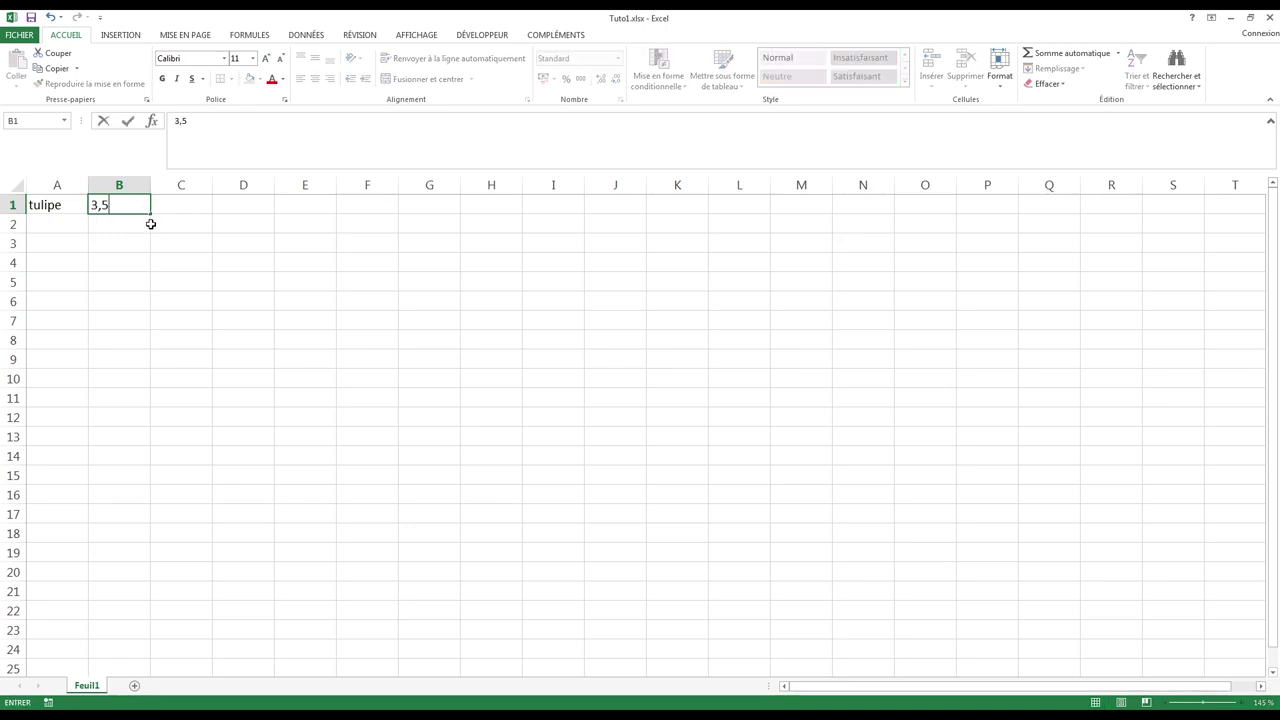
key("Return")
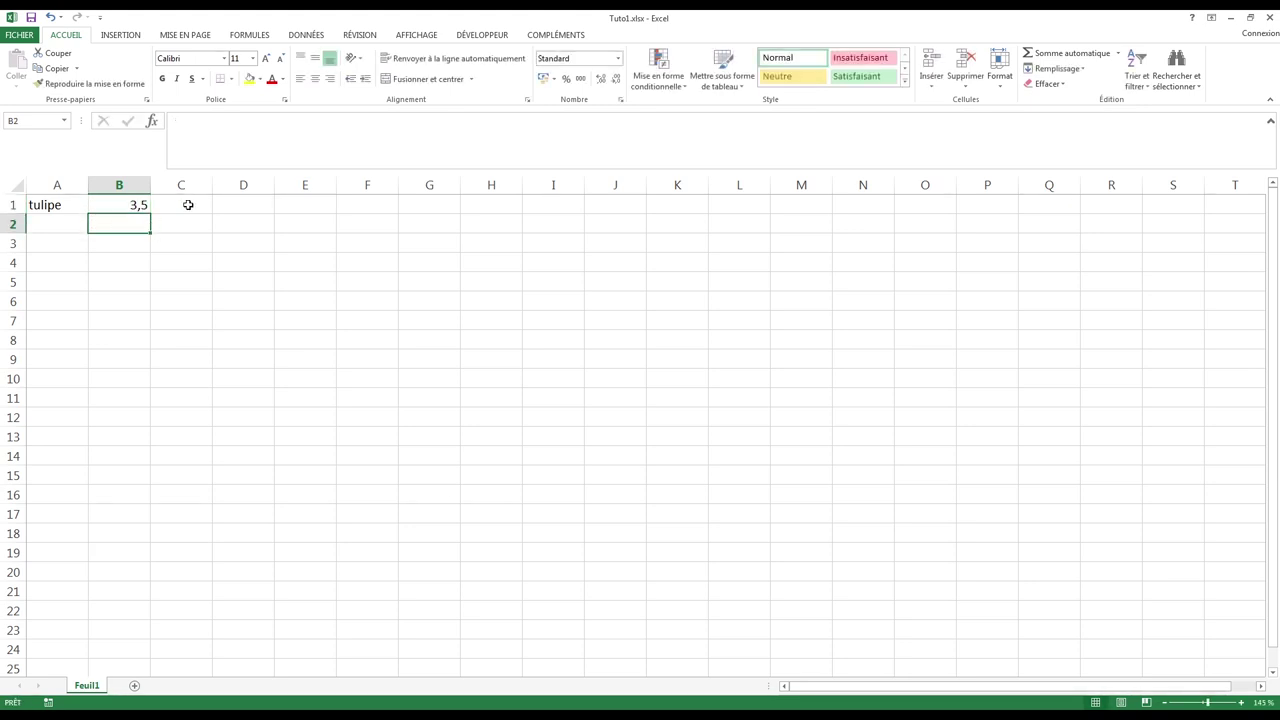
left_click(188, 204)
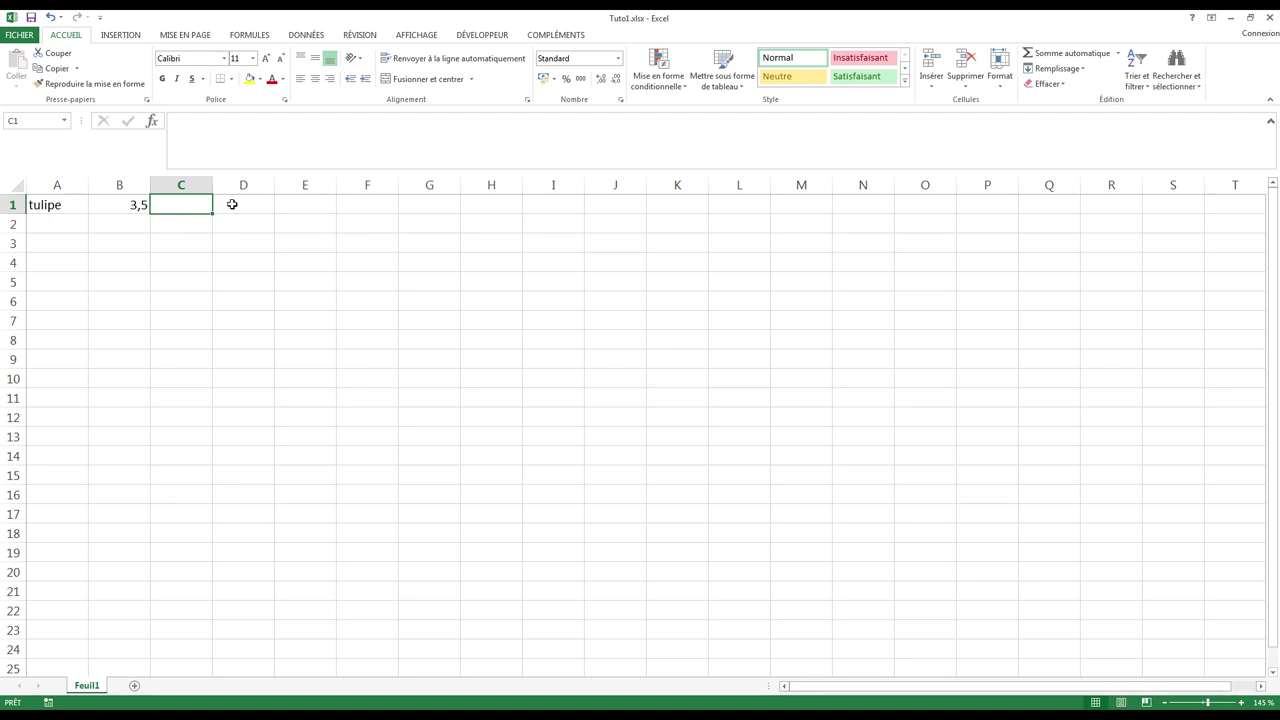
type("5")
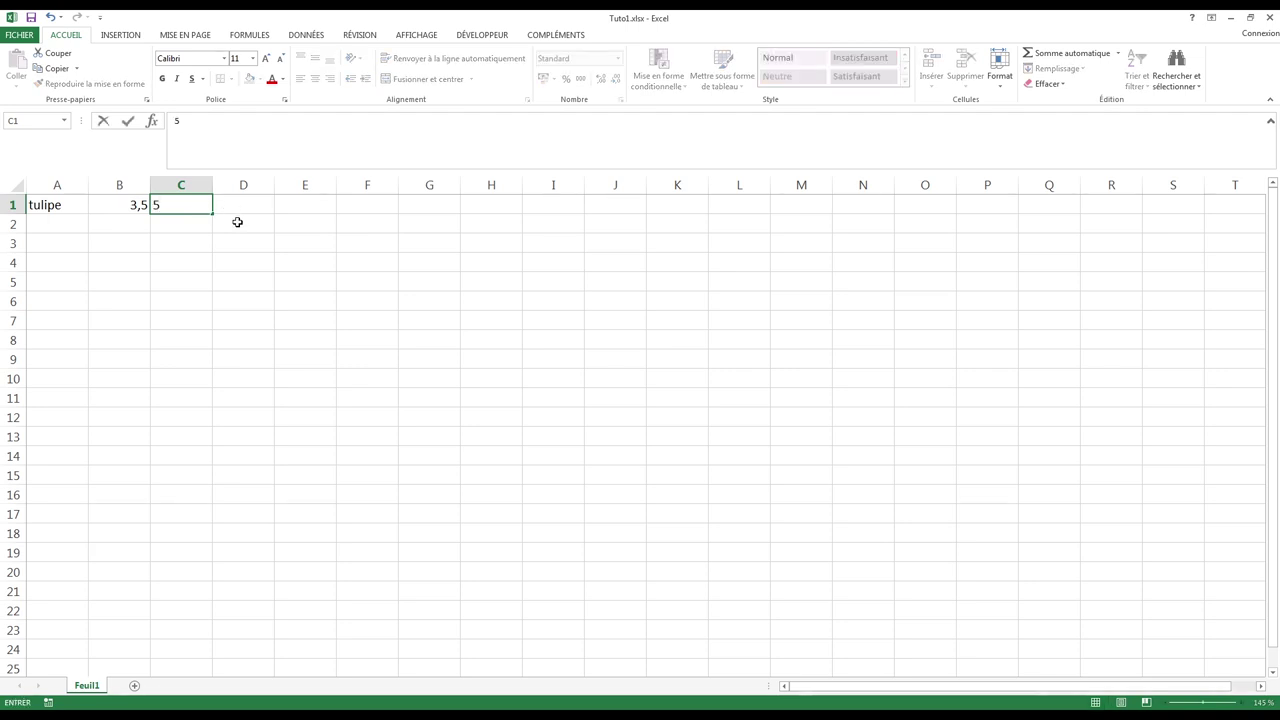
key("Return")
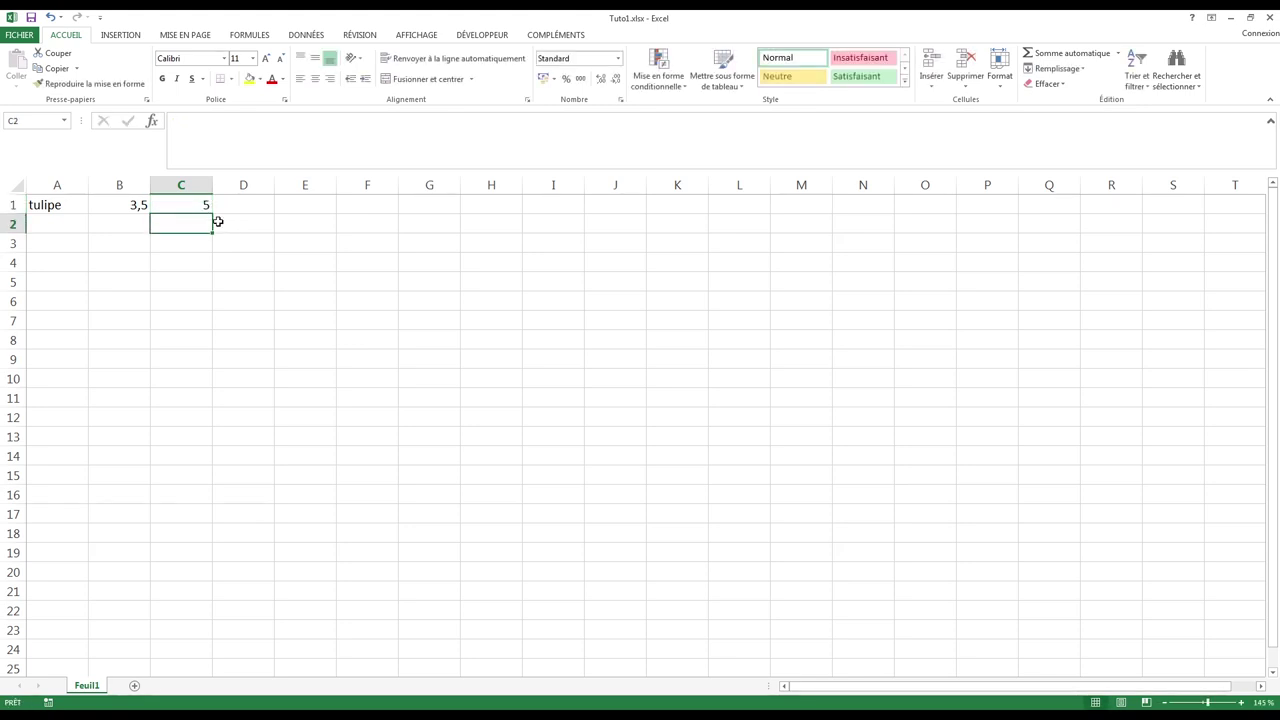
left_click(178, 204)
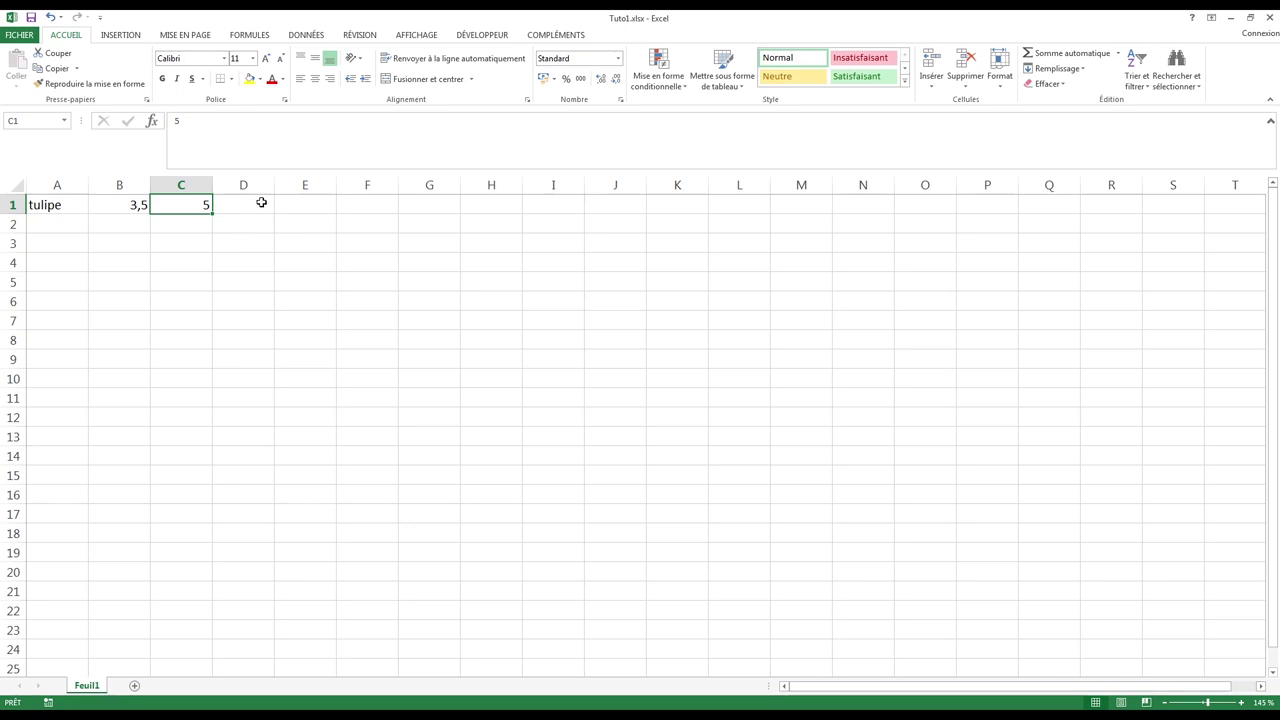
left_click(262, 203)
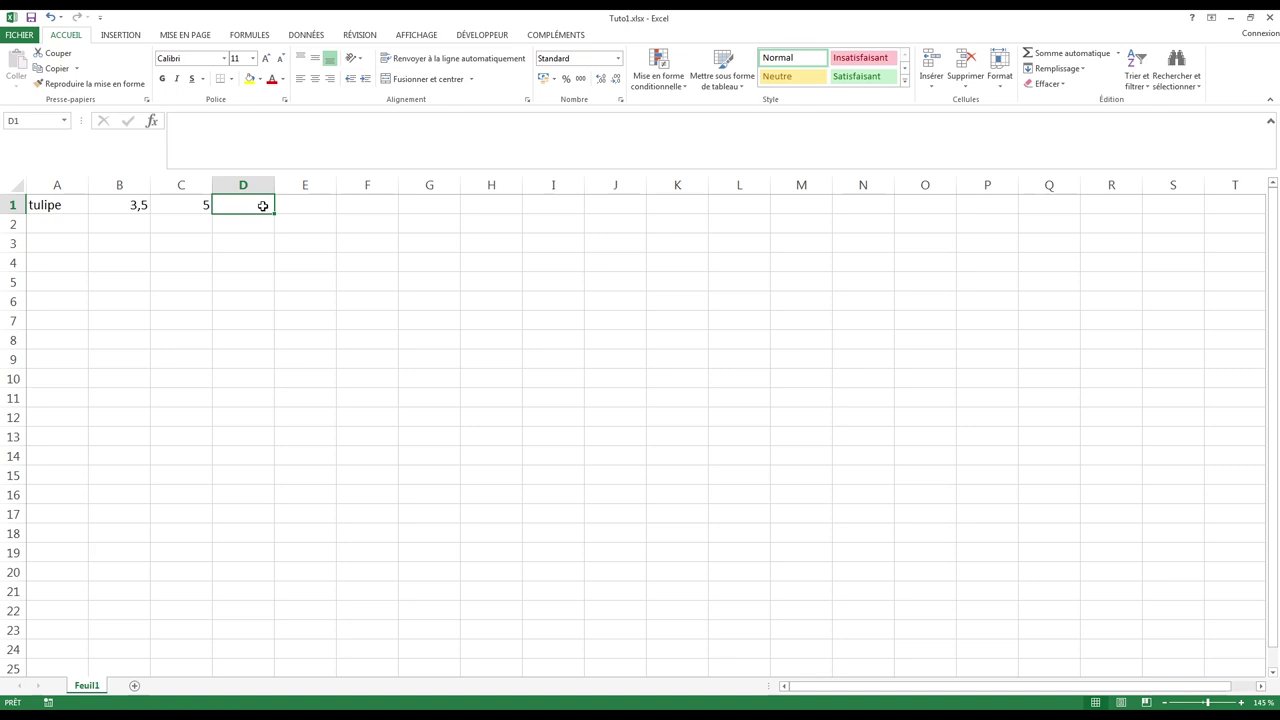
- Enter 3,5*5 in D1 and check it remains plain text
type("3,5")
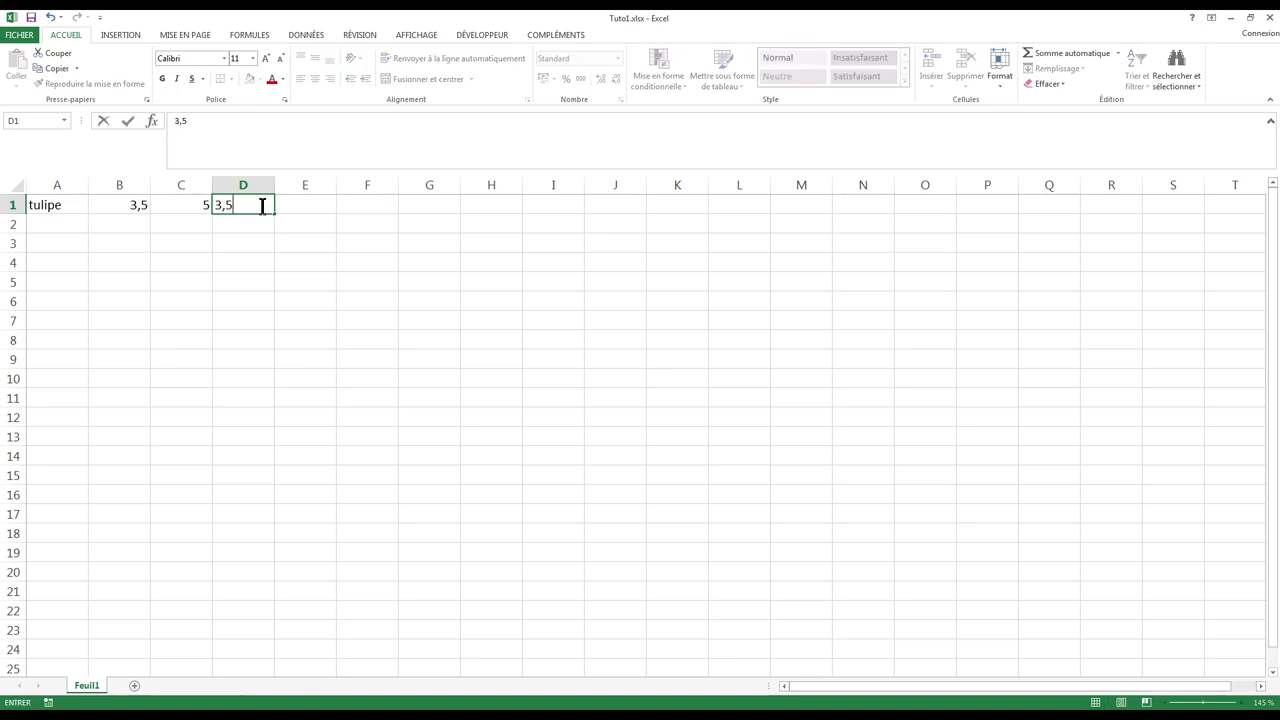
type("*5")
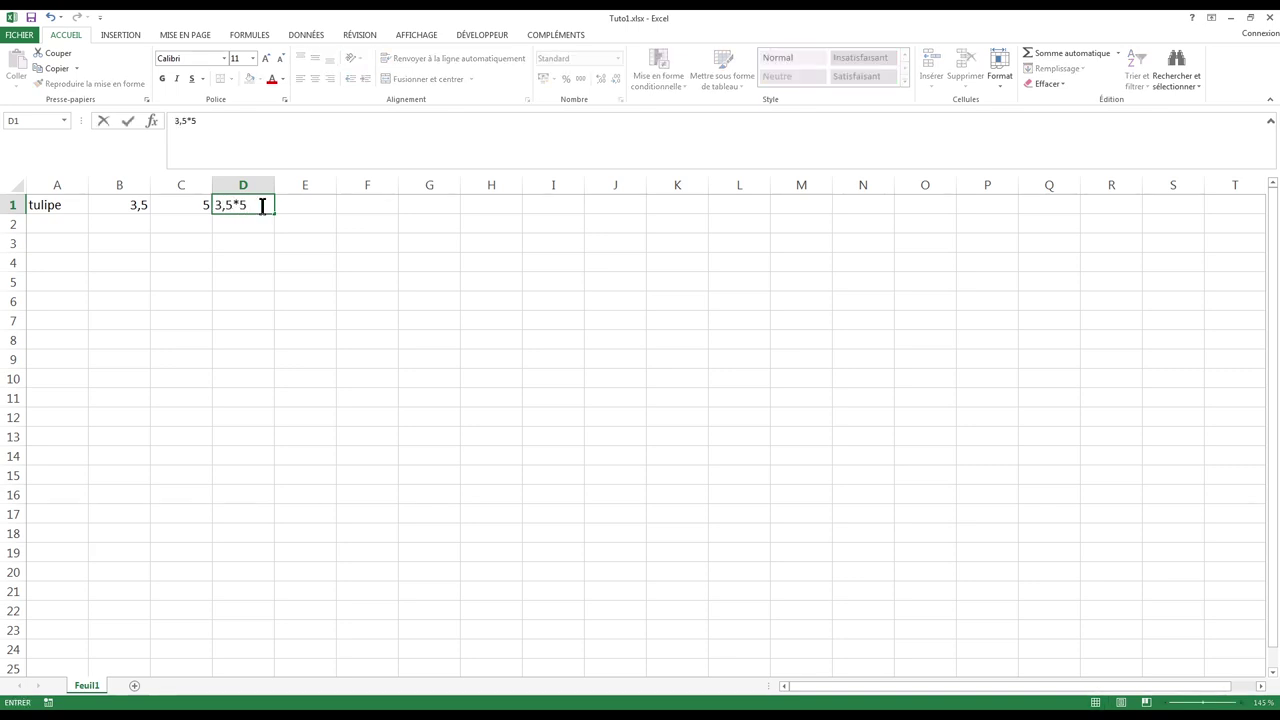
key("Return")
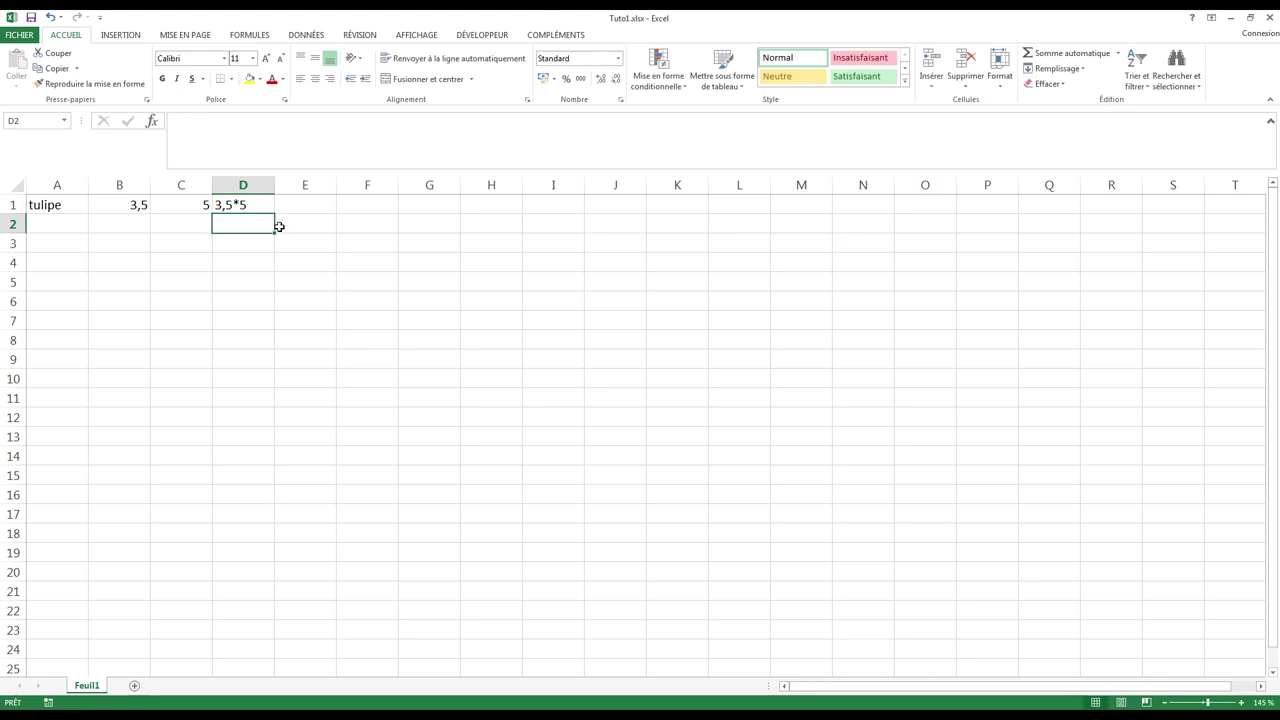
left_click(264, 205)
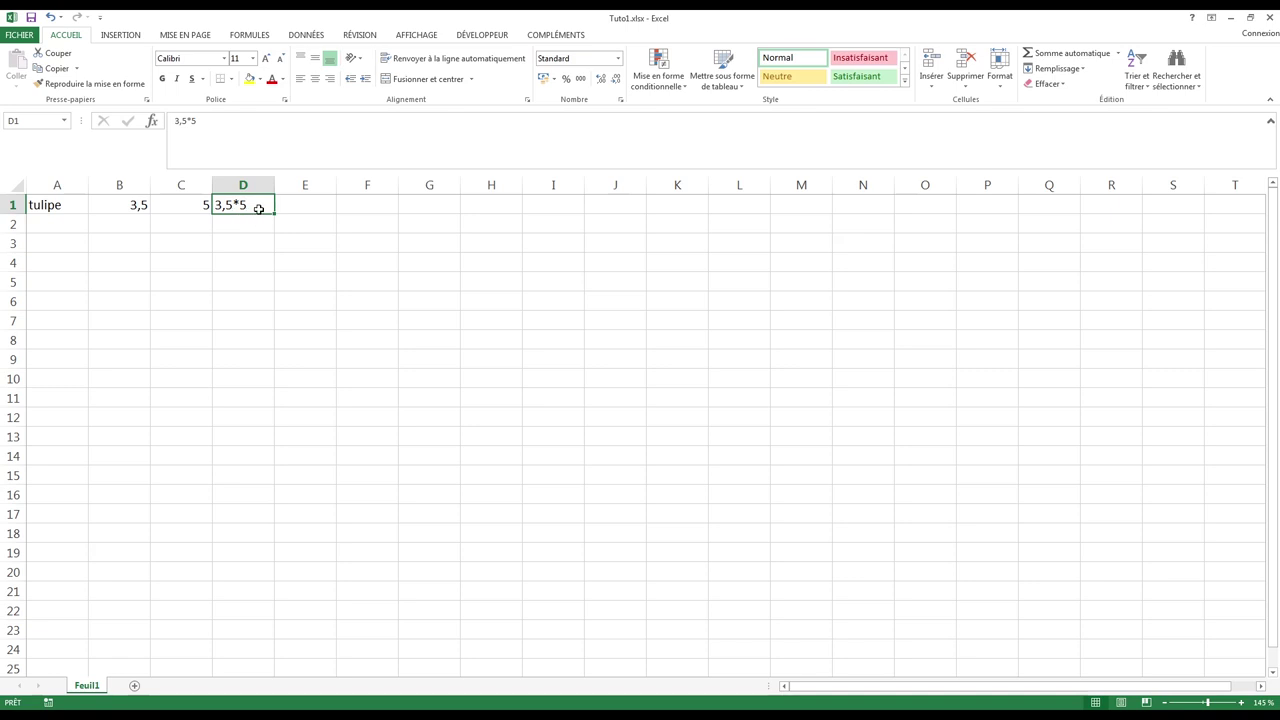
- Replace D1's text with the formula =3,5*5, which displays 17,5
double_click(256, 206)
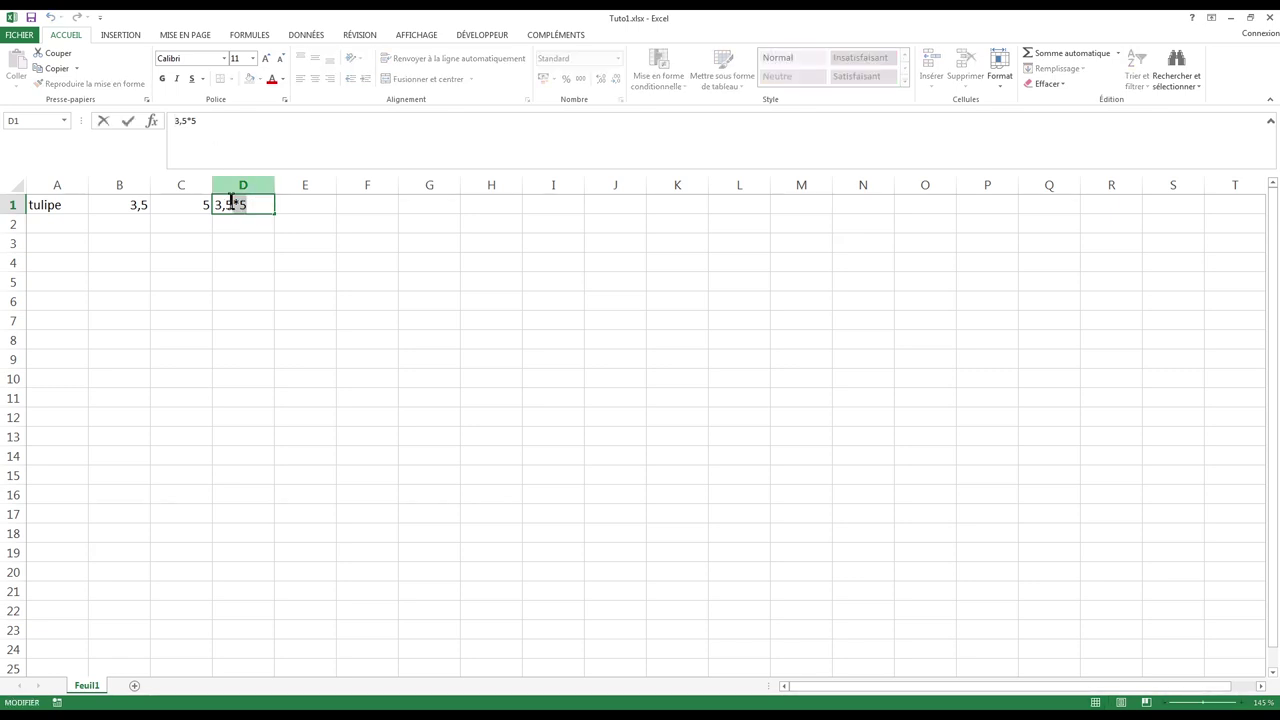
left_click_drag(230, 200, 303, 209)
key("BackSpace")
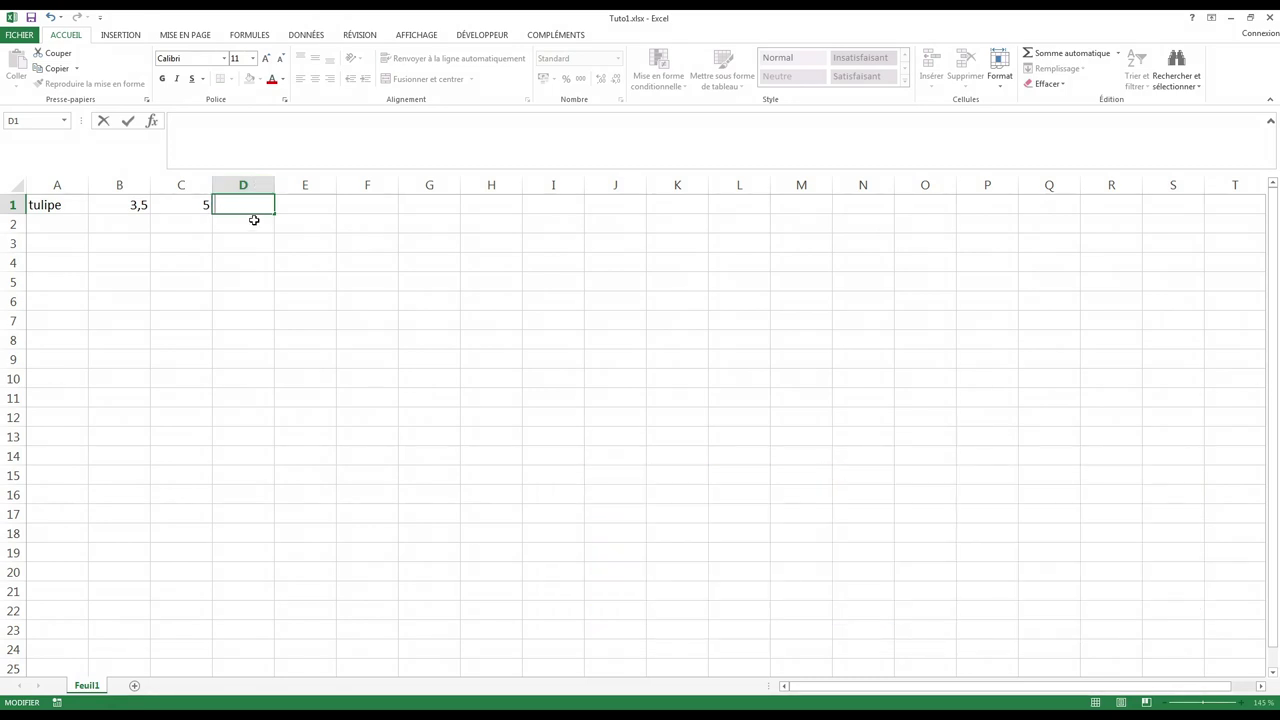
type("=")
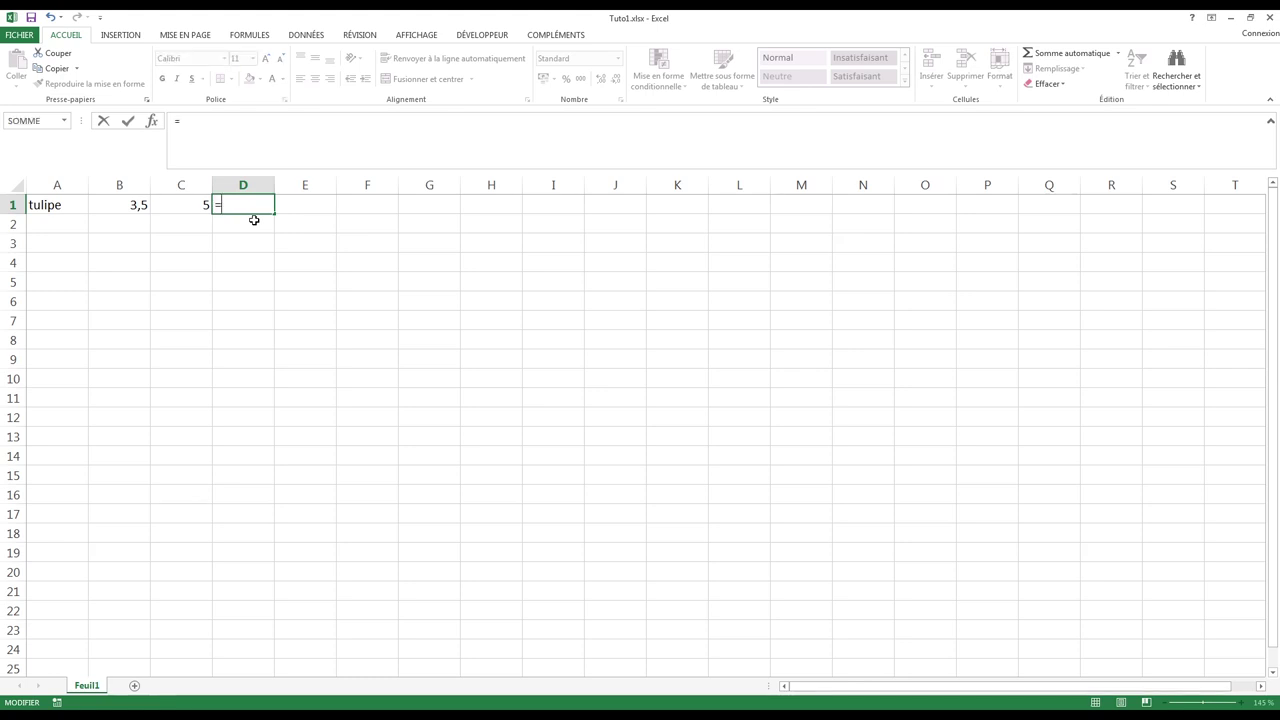
type("3,")
type("5")
key("Return")
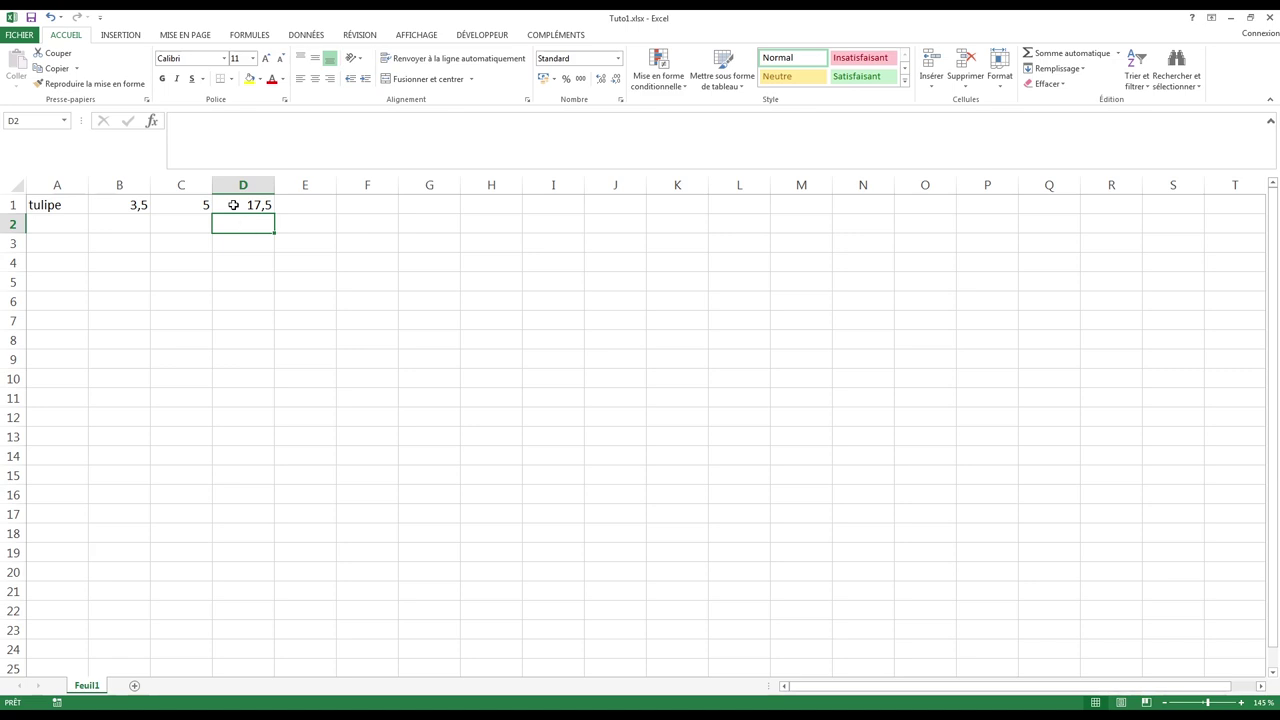
- Clear the =3,5*5 formula from D1 and start a new formula with =
left_click(233, 205)
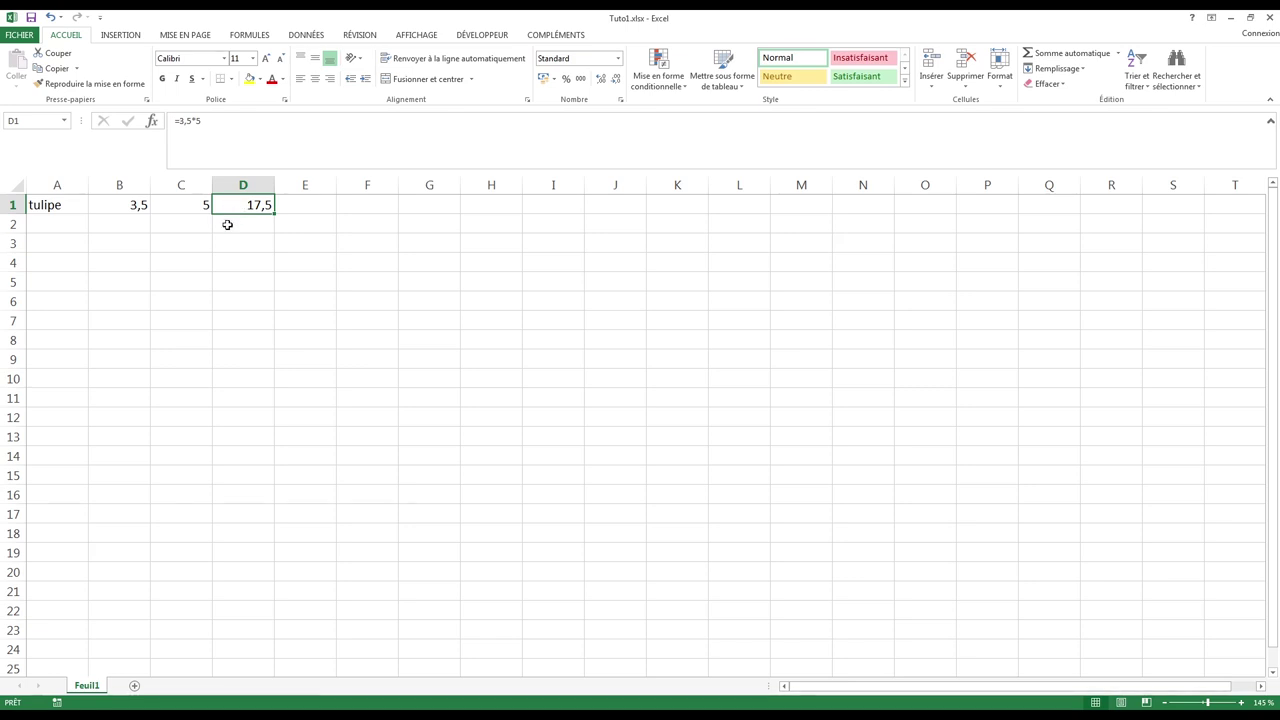
key("Delete")
type("=")
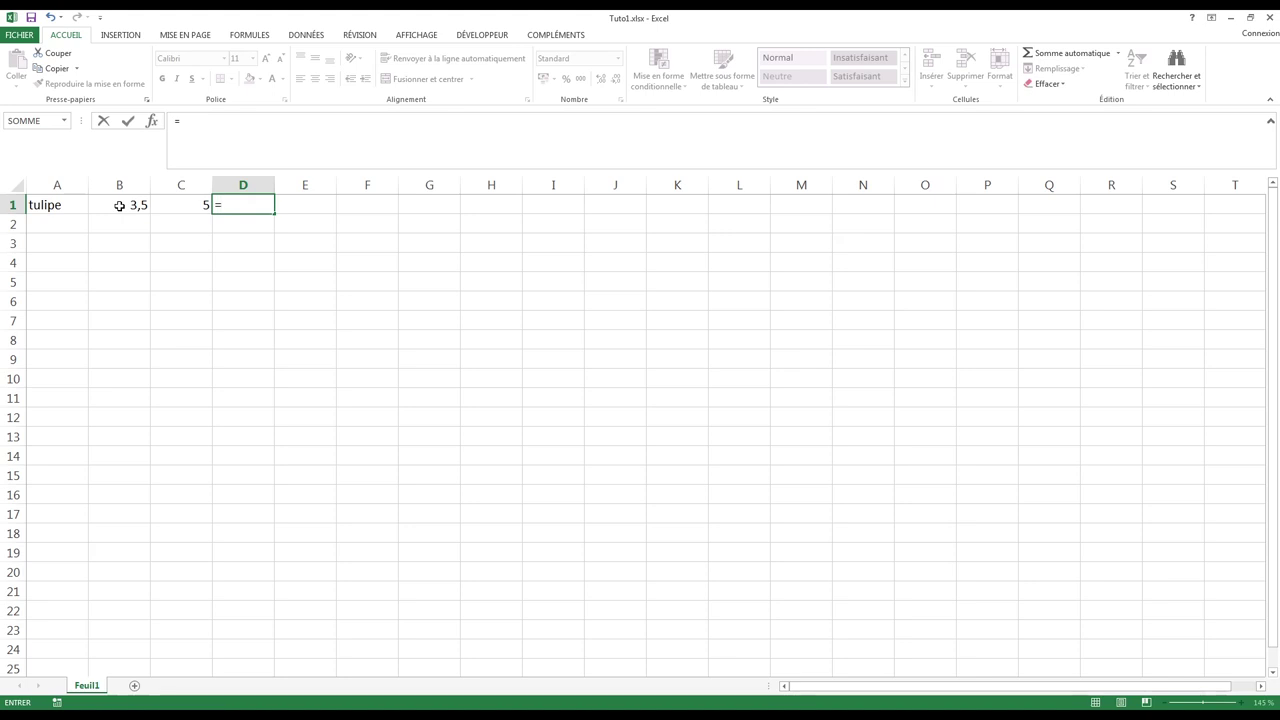
- Complete D1's formula as =B1*C1 by referencing B1 and C1
left_click(119, 205)
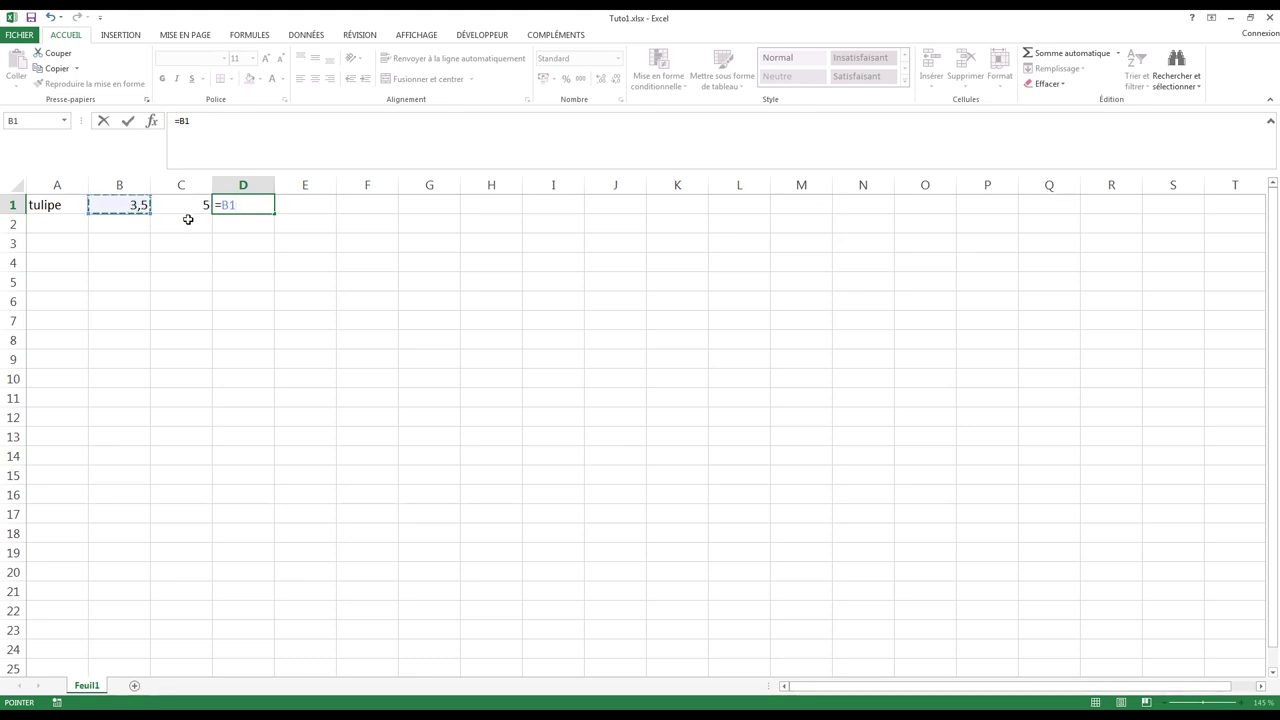
type("*")
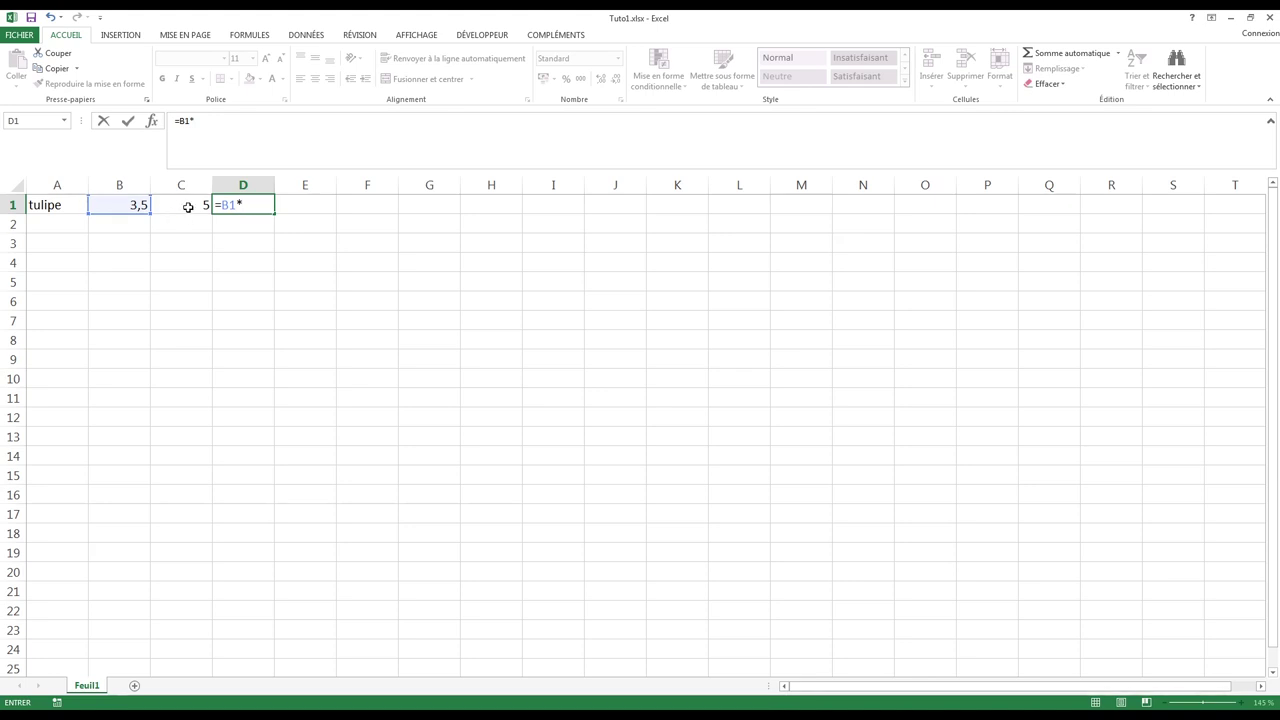
left_click(172, 205)
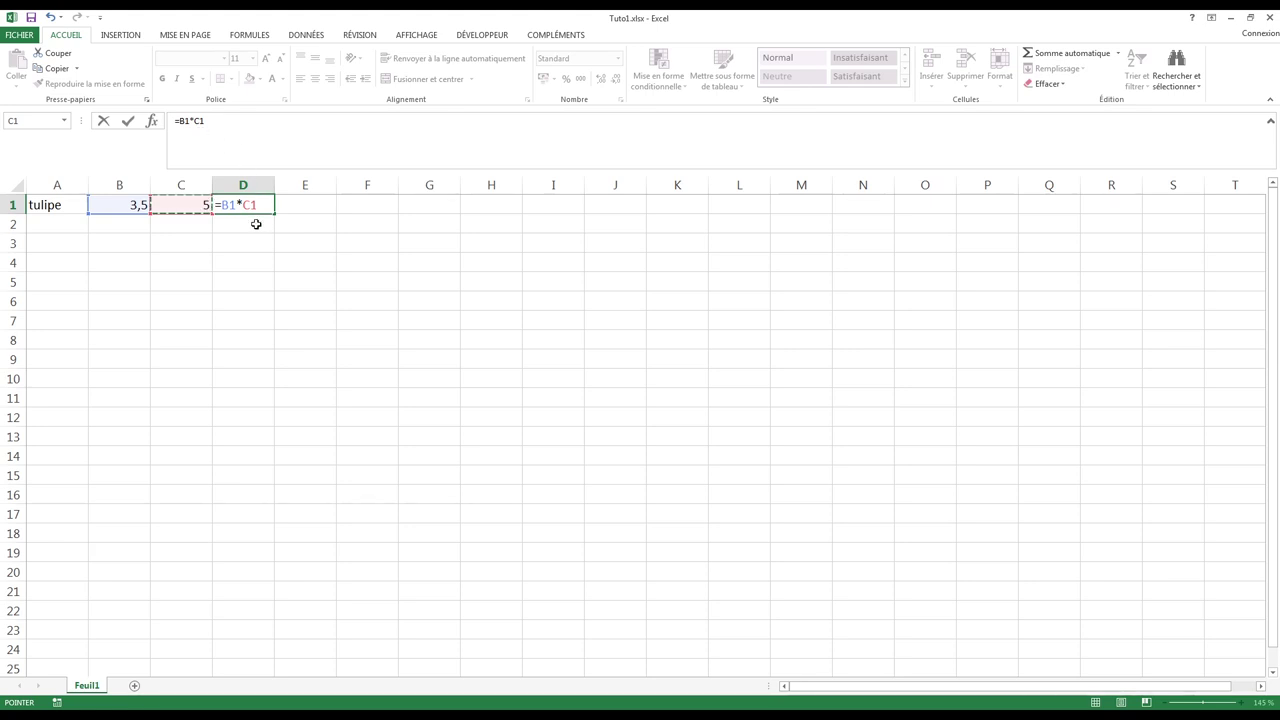
key("Return")
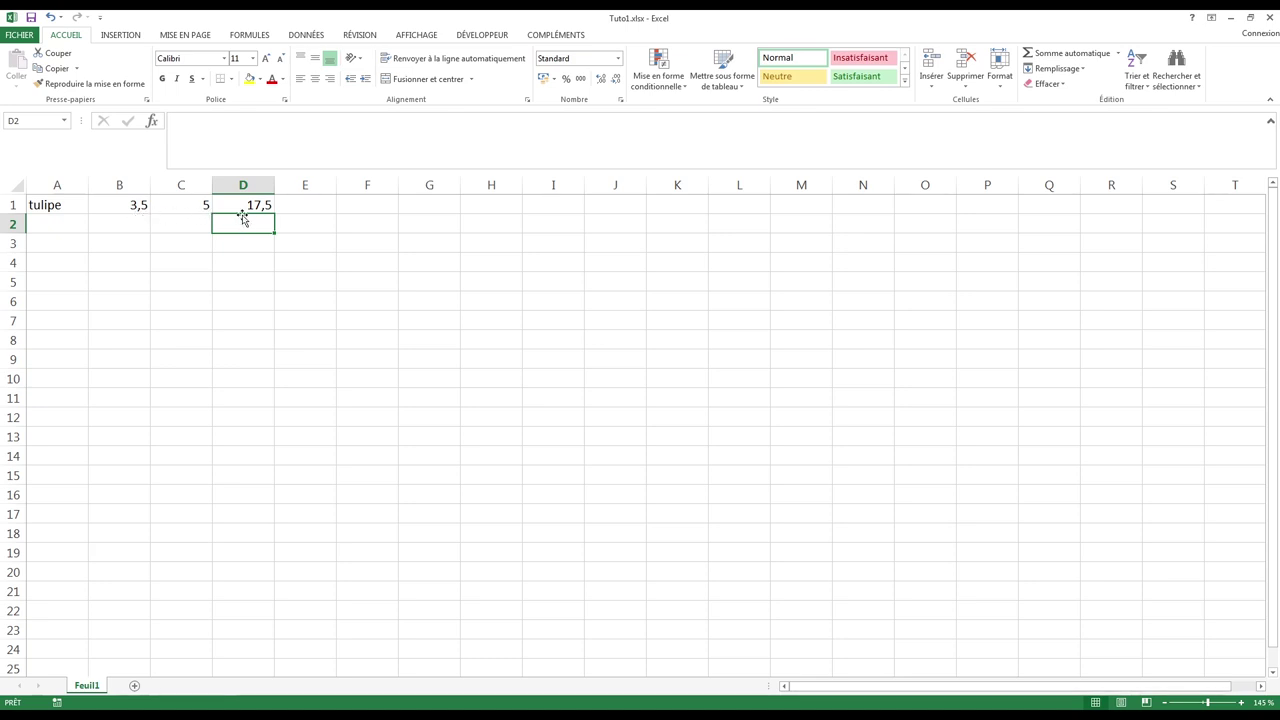
left_click(237, 204)
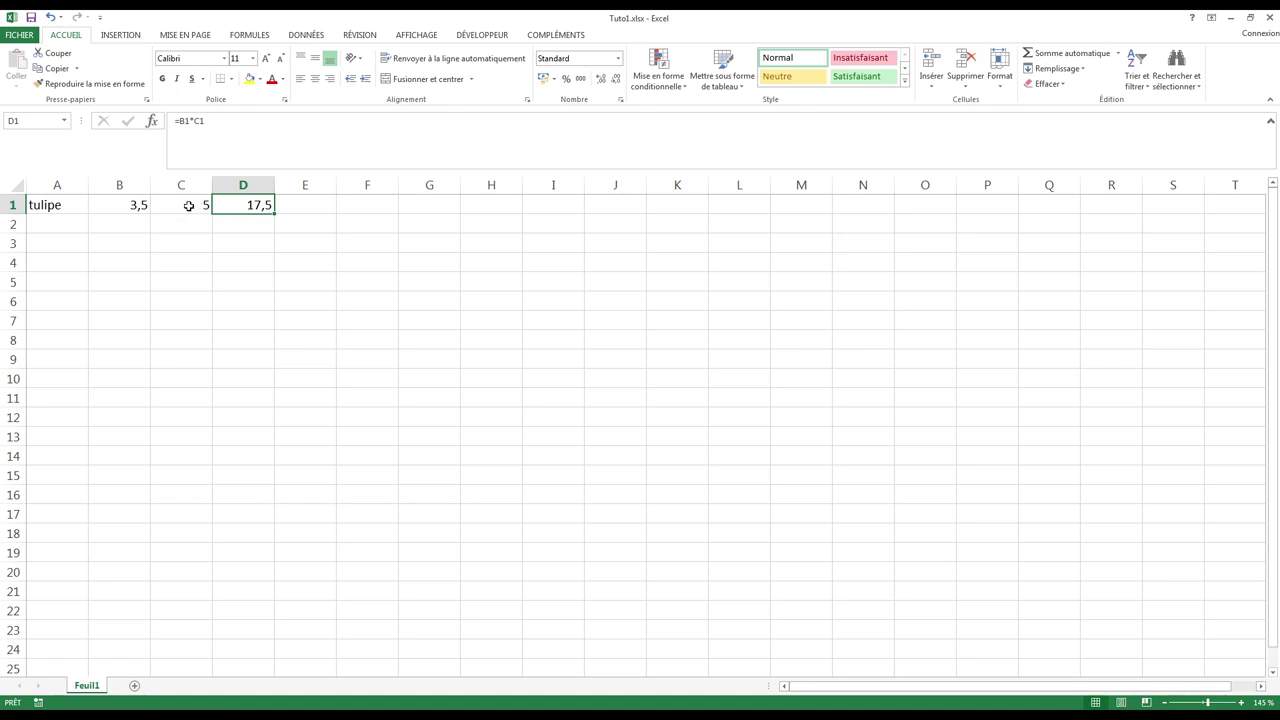
left_click(188, 205)
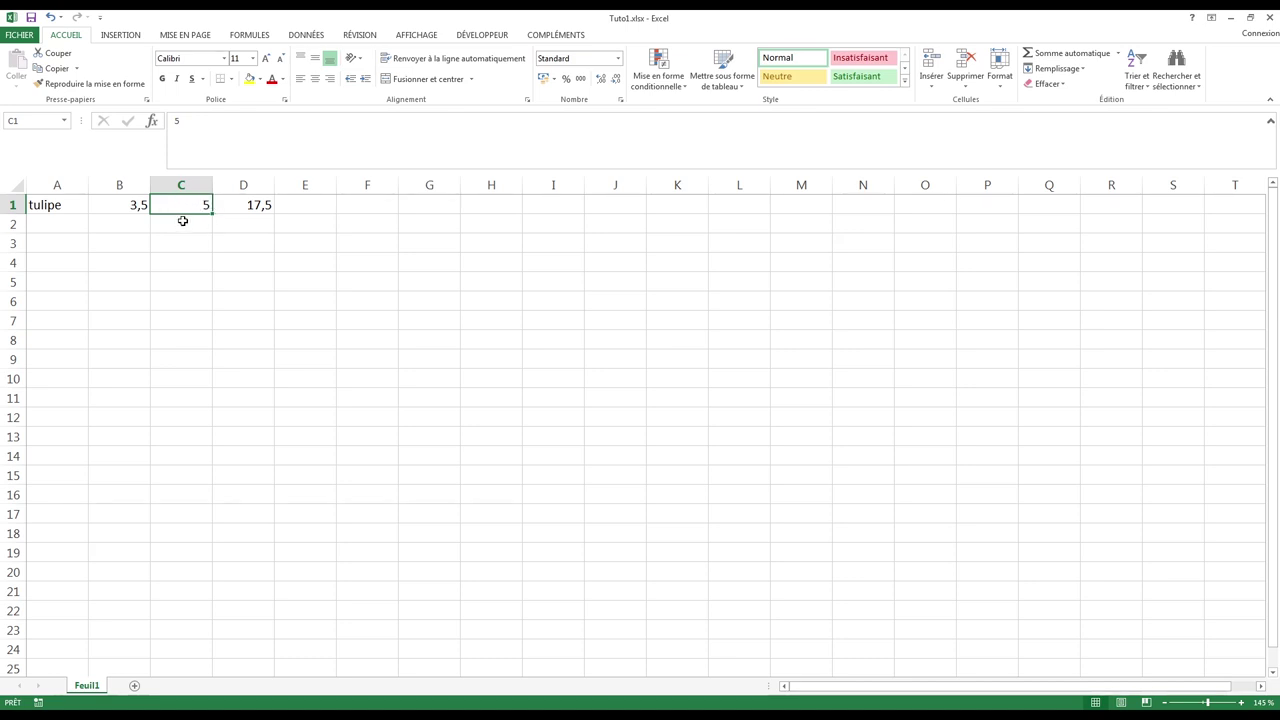
- Change C1 to 4 and check that D1's =B1*C1 recalculates to 14
type("4")
key("Return")
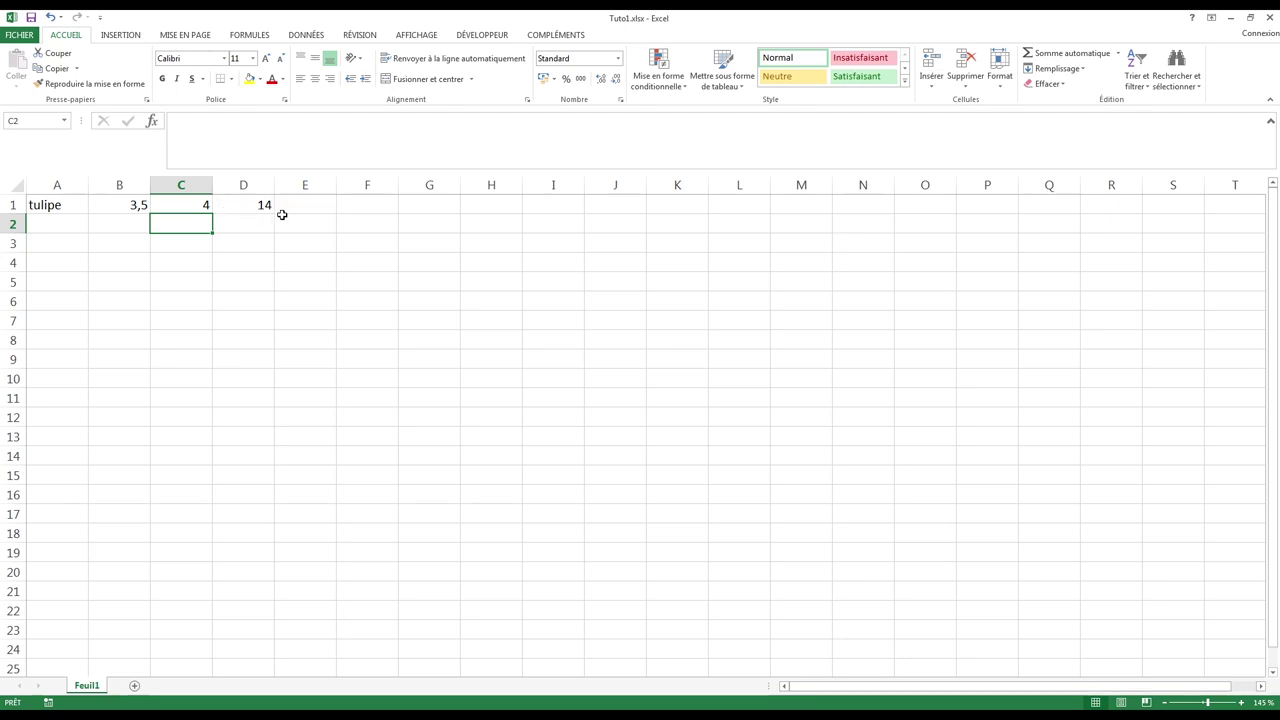
left_click(240, 208)
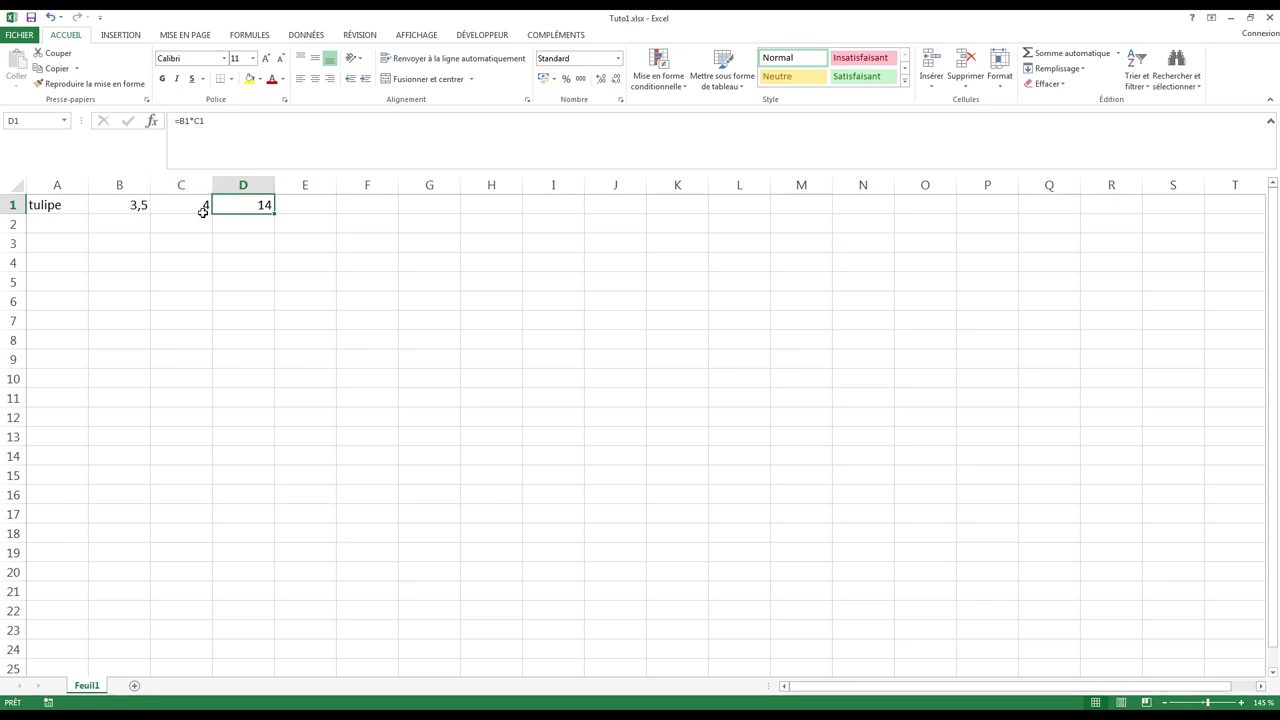
double_click(243, 204)
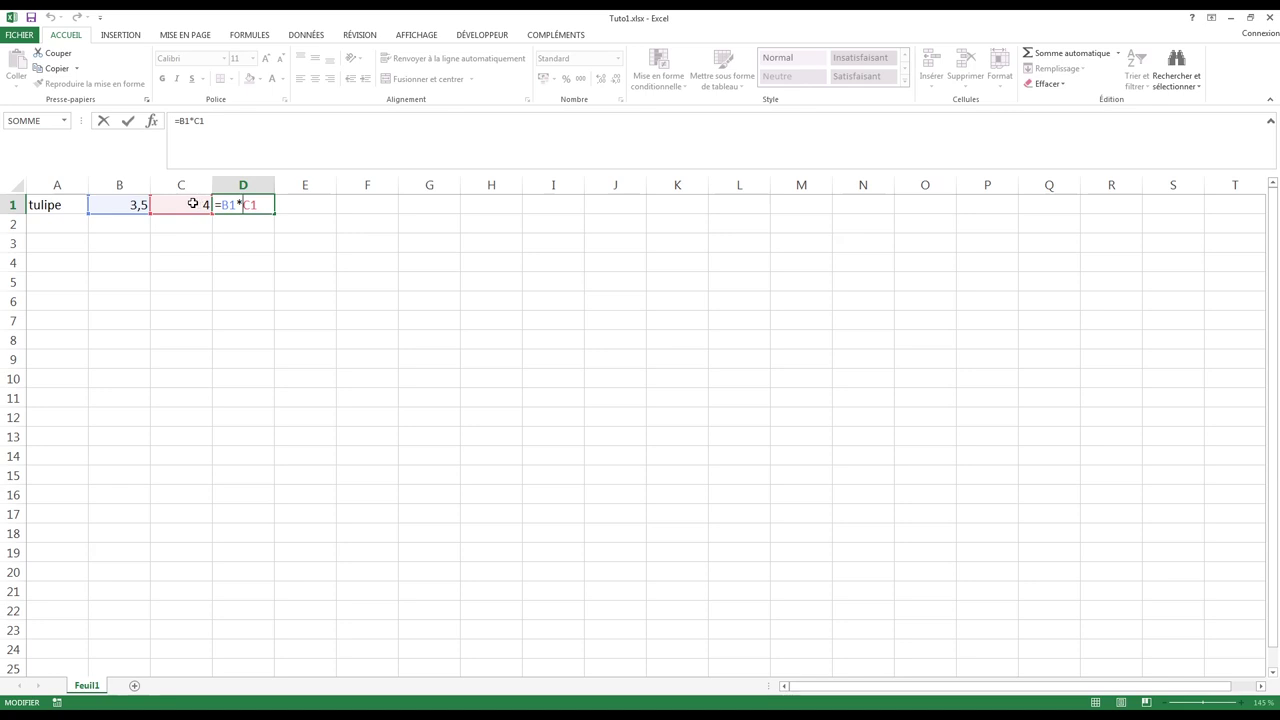
key("Return")
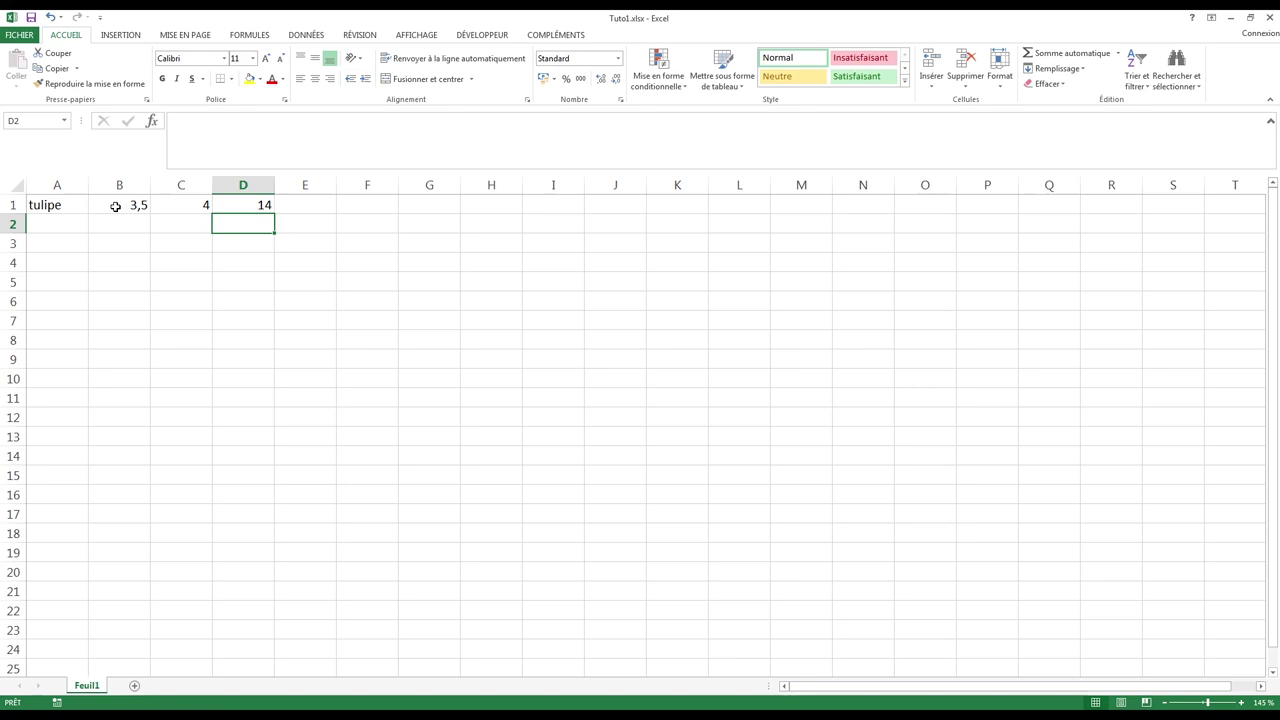
- Enter 3,6 in cell B1 so the =B1*C1 total in D1 becomes 14,4
left_click(115, 206)
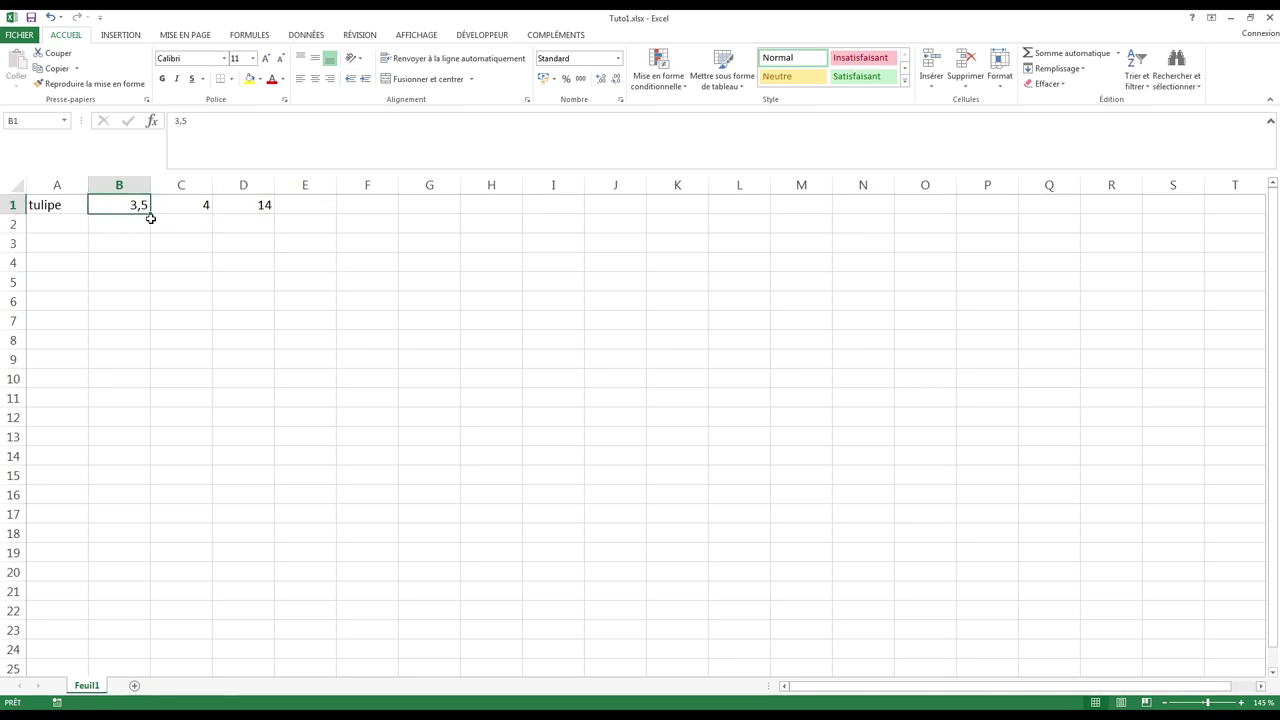
type("3")
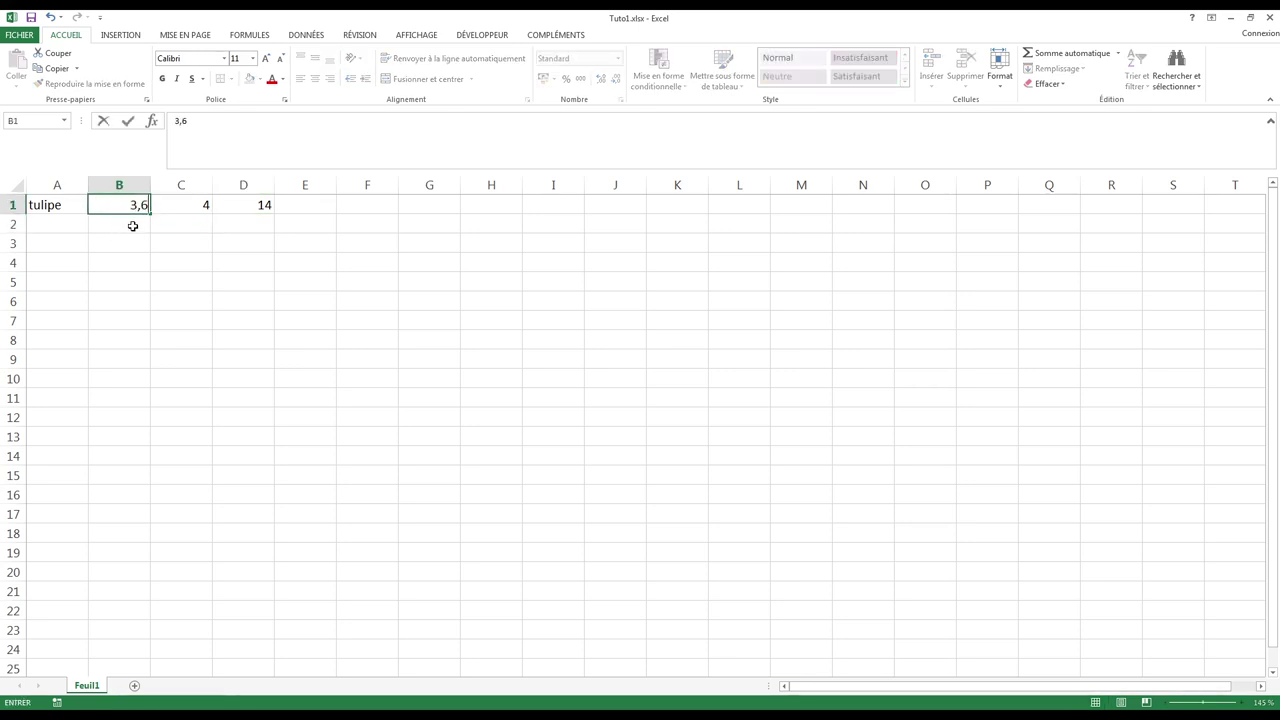
key("Return")
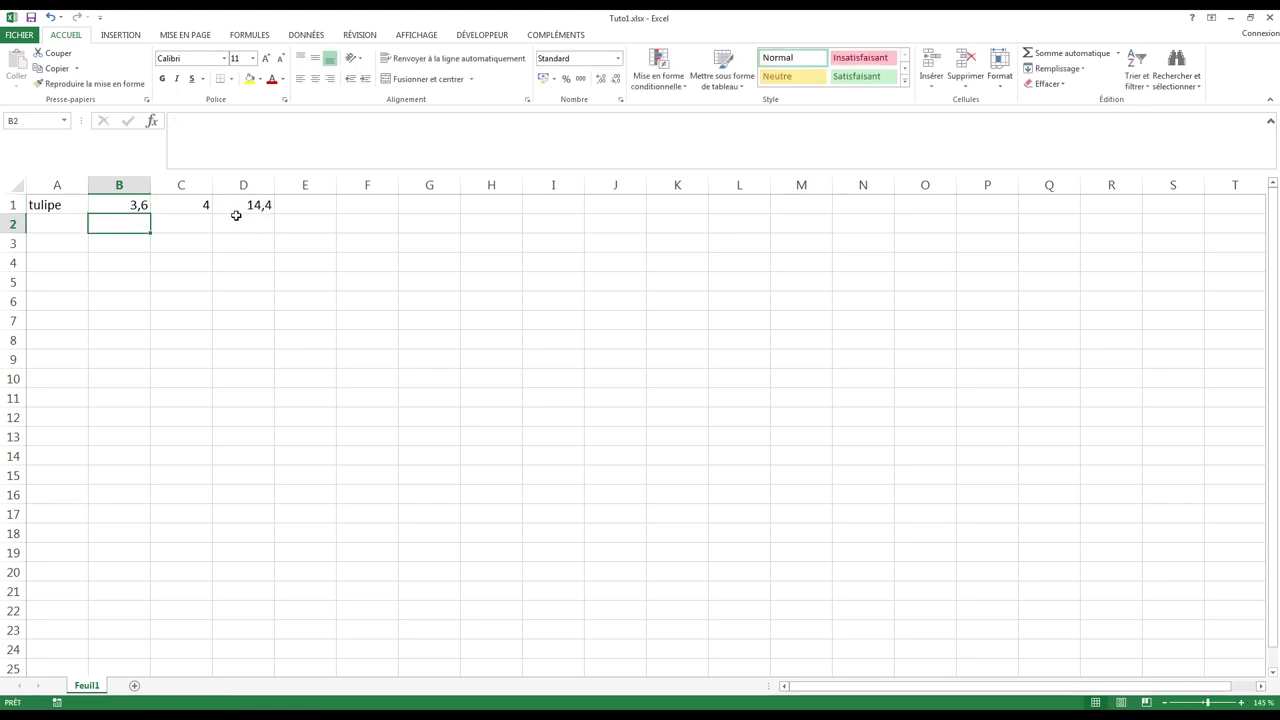